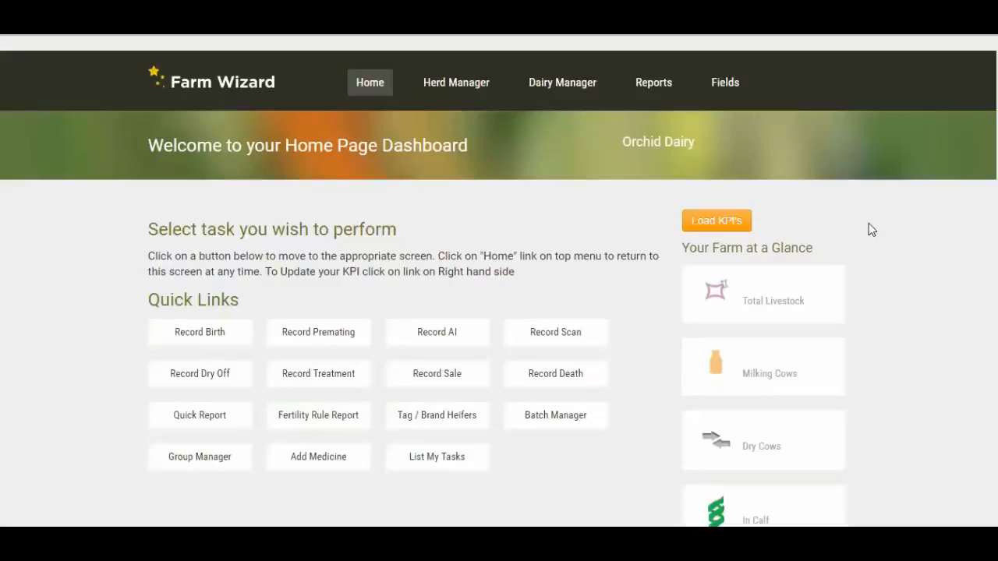
# Step: Open the Fertility Rule Reports page from the fertility reports
pyautogui.click(633, 84)
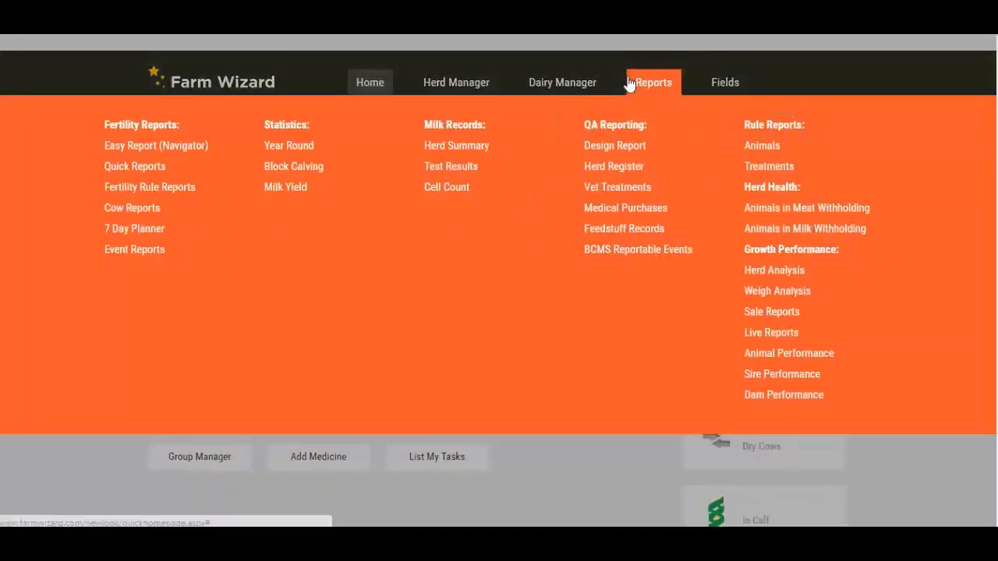
pyautogui.click(141, 187)
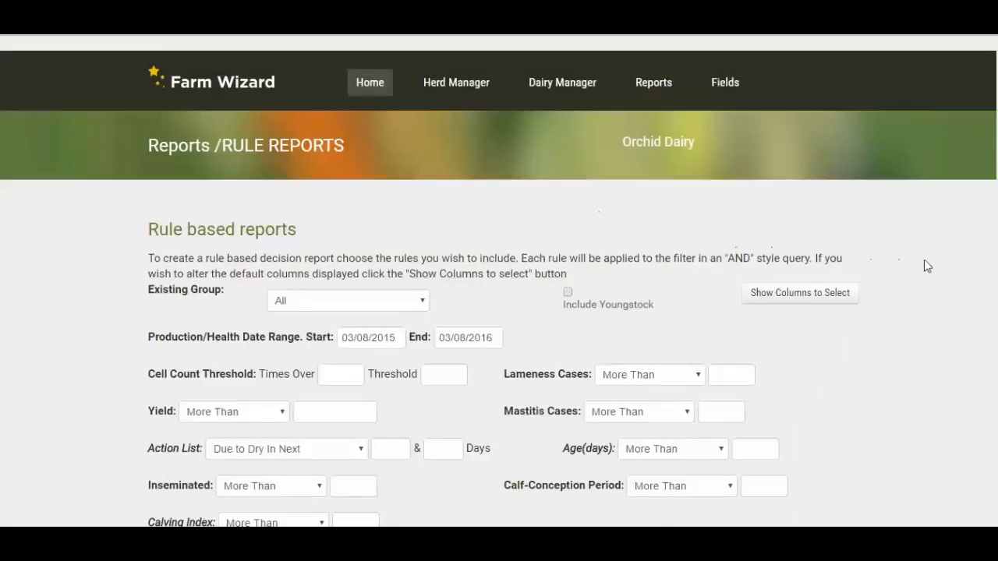
# Step: Examine the available report rules, especially Action List, Reproductive/Milking Status and Lactation
pyautogui.scroll(-1, 925, 265)
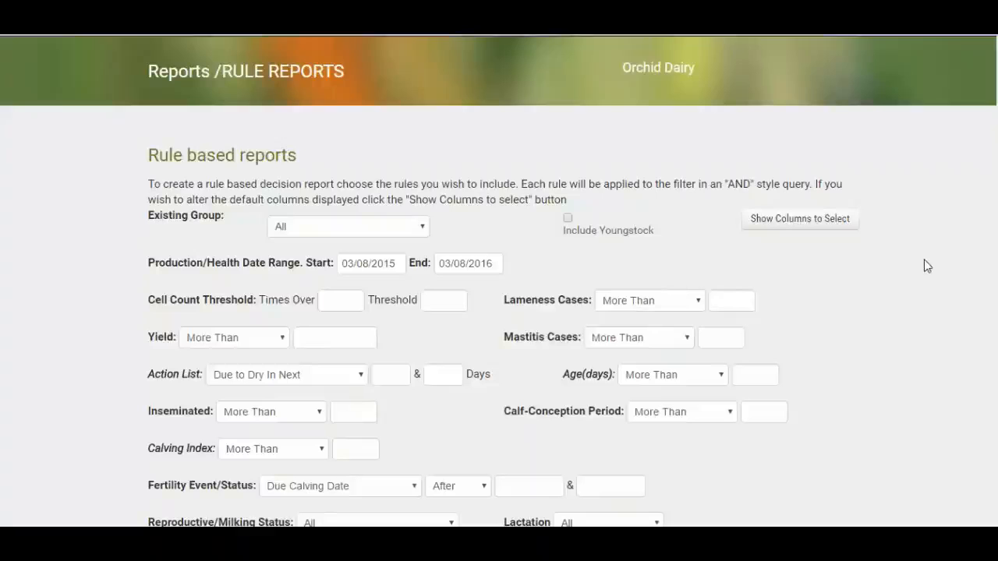
pyautogui.scroll(-2, 358, 263)
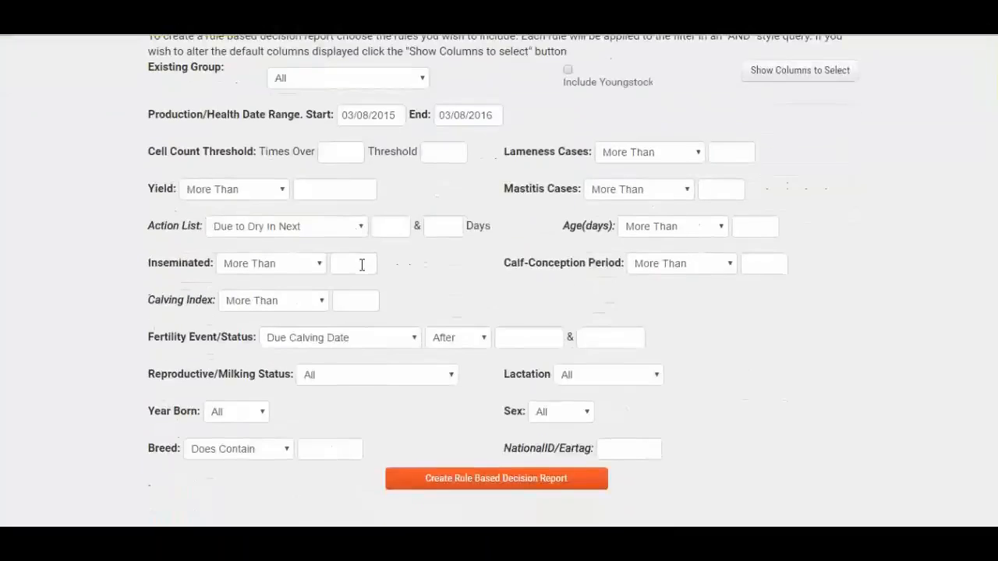
pyautogui.moveTo(148, 226); pyautogui.dragTo(200, 226)
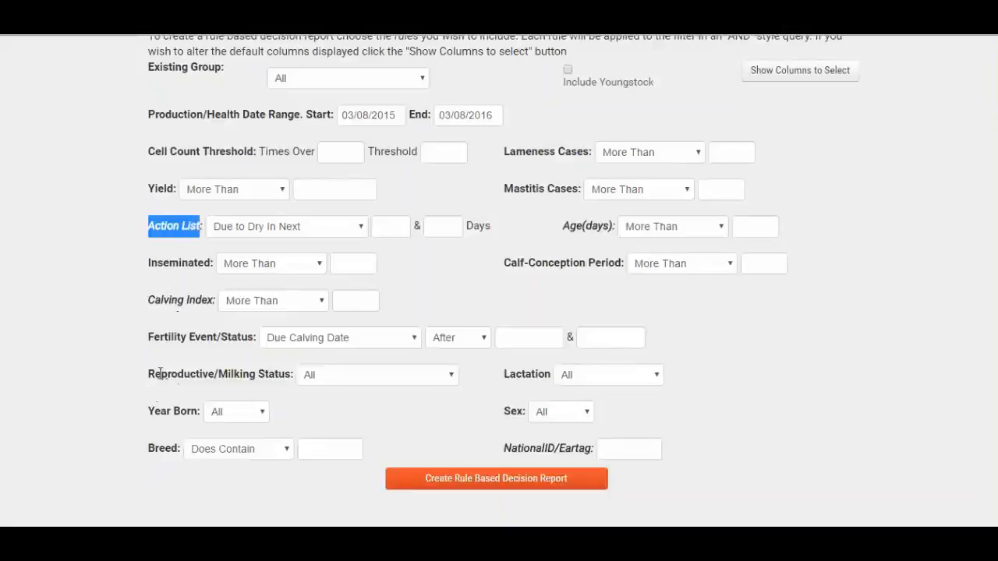
pyautogui.moveTo(148, 375); pyautogui.dragTo(293, 376)
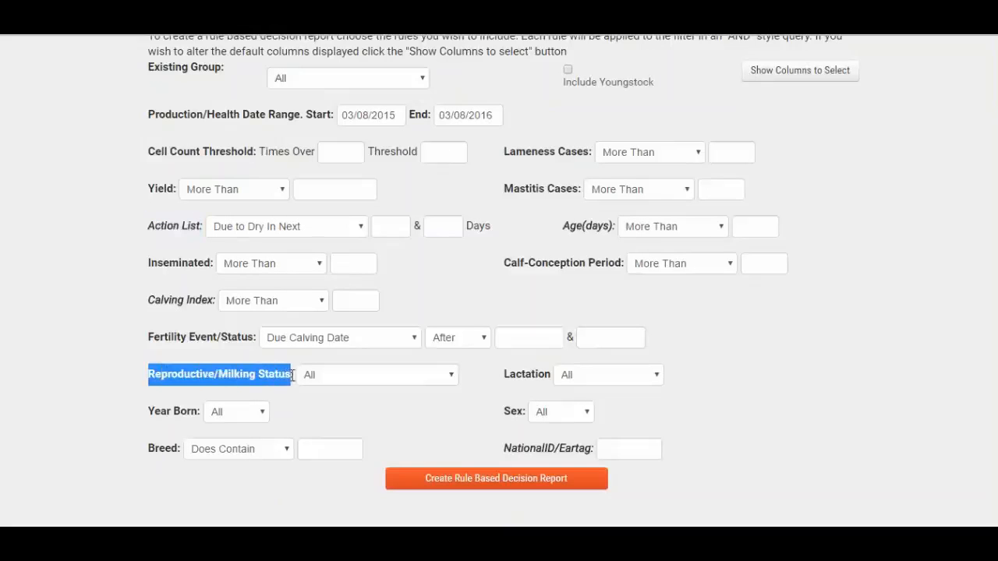
pyautogui.moveTo(504, 375); pyautogui.dragTo(552, 376)
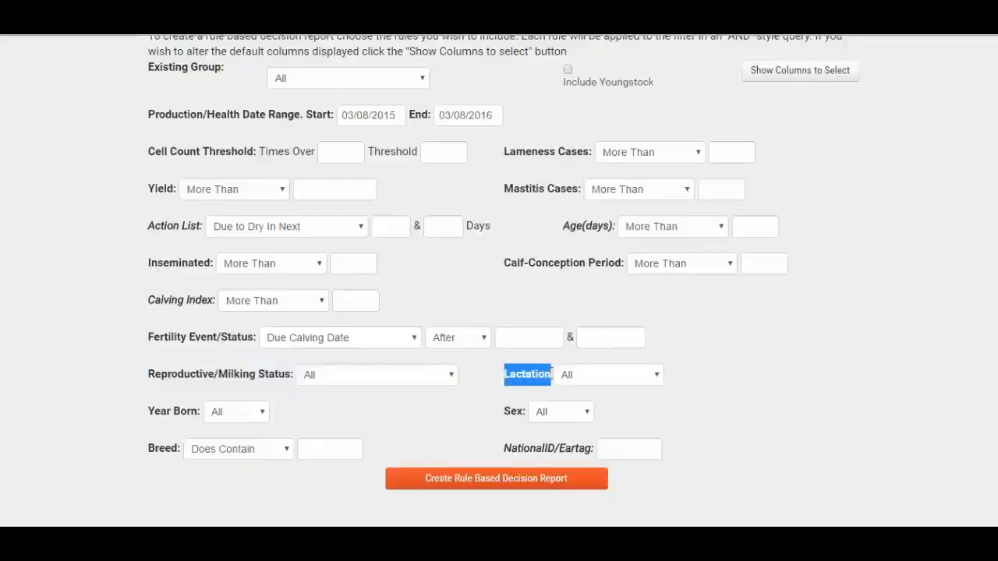
pyautogui.click(489, 382)
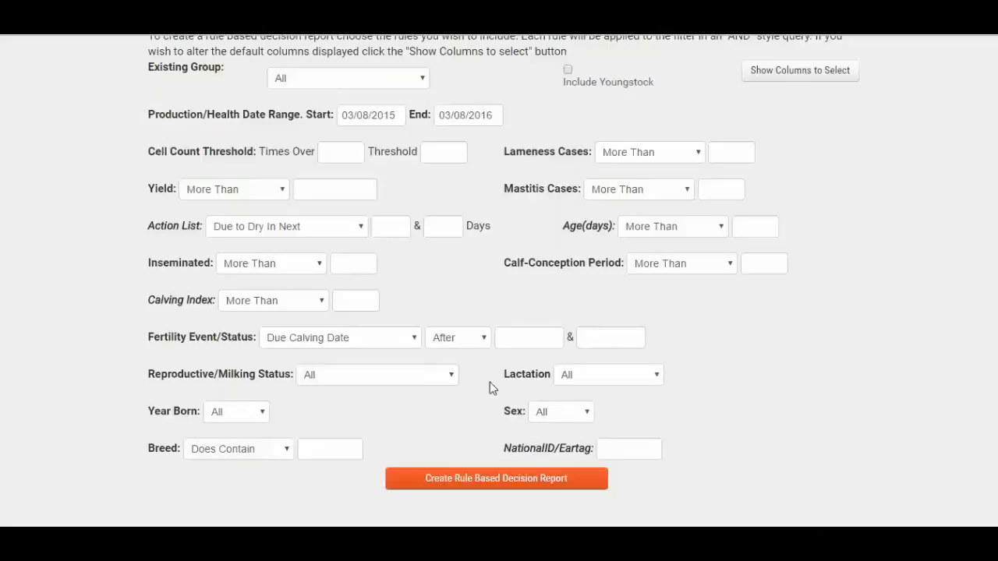
pyautogui.scroll(3, 489, 386)
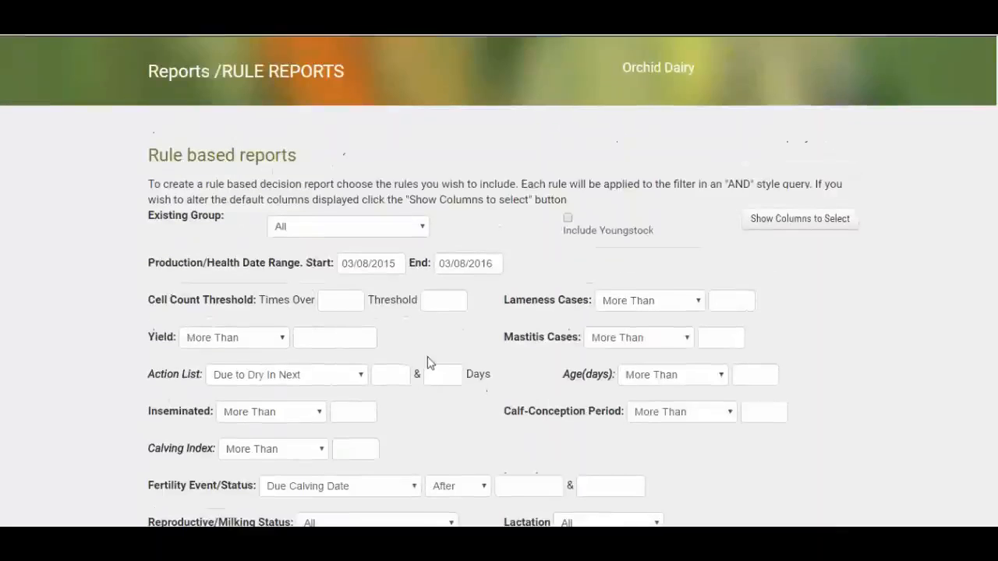
pyautogui.scroll(-3, 397, 333)
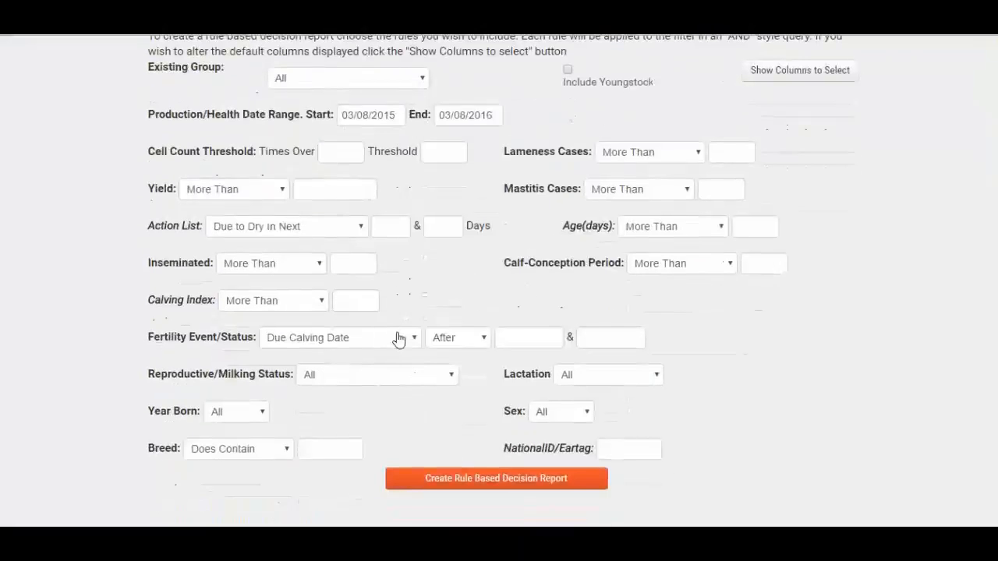
# Step: Set the Action List rule to Was Served More Than 30 days
pyautogui.click(358, 230)
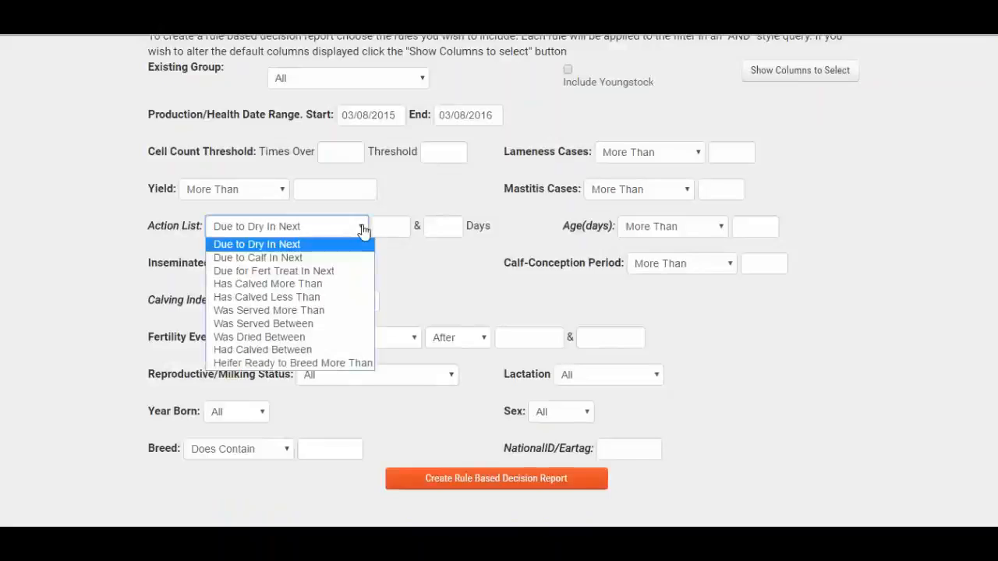
pyautogui.click(313, 311)
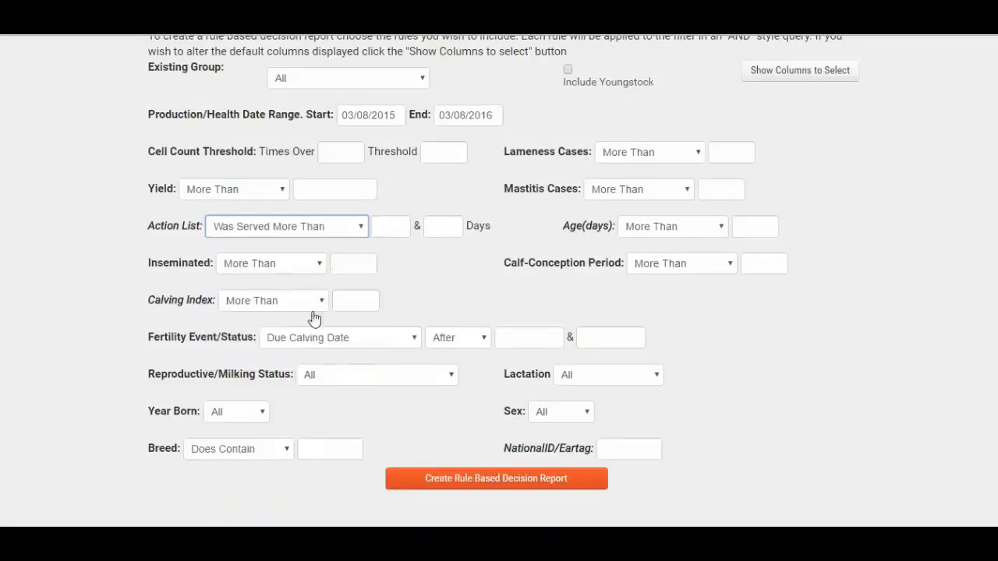
pyautogui.click(381, 226)
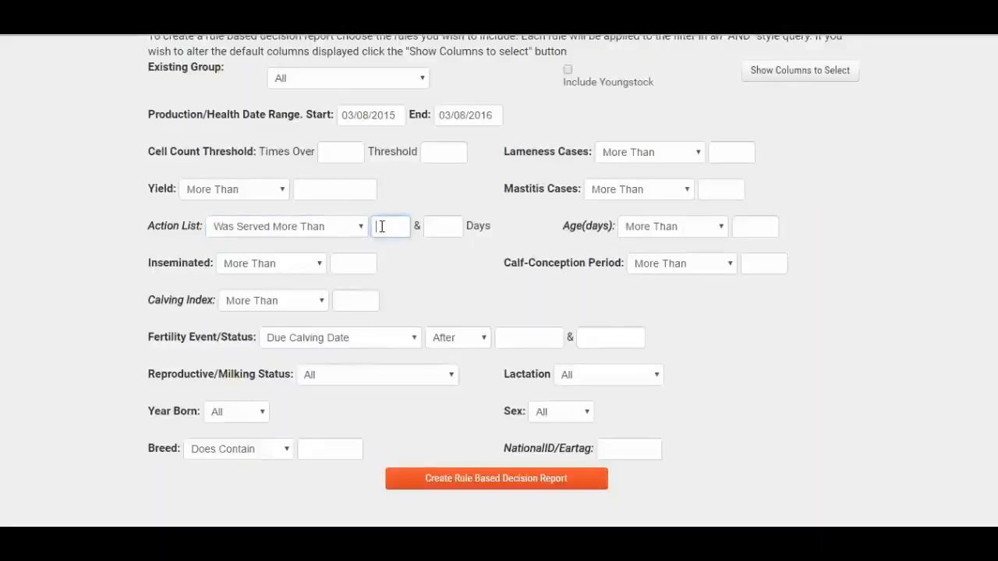
pyautogui.write('30')
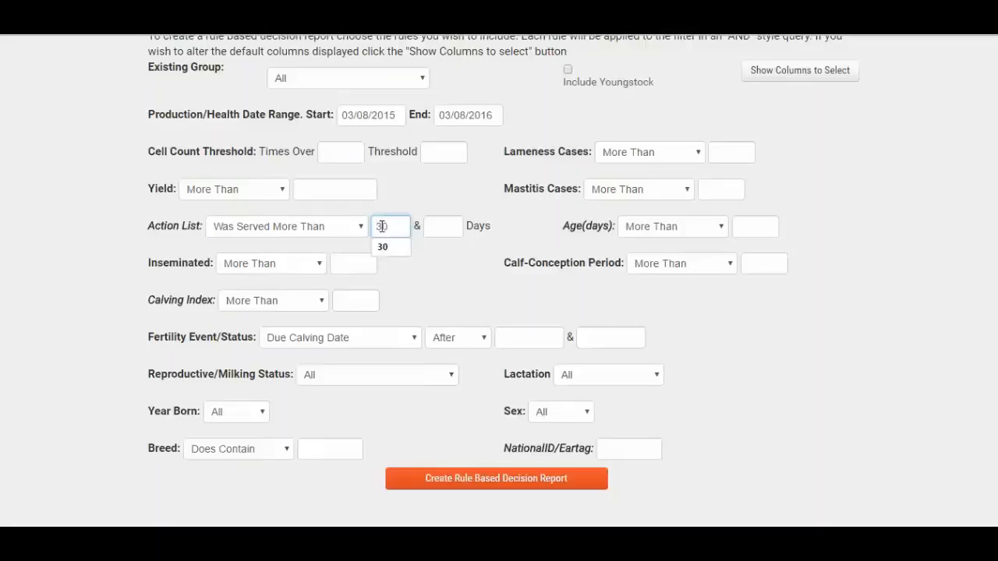
pyautogui.click(425, 258)
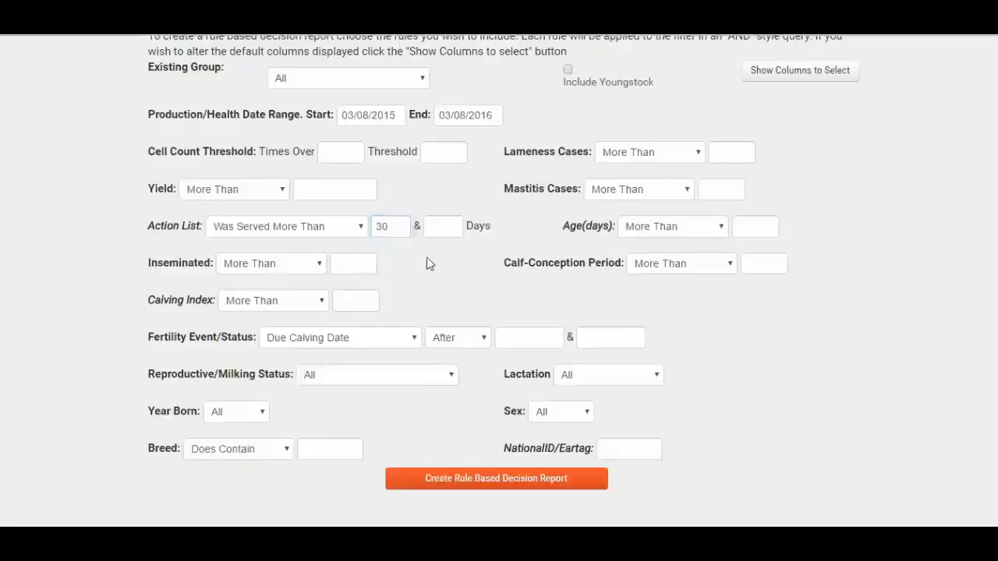
# Step: Set the Reproductive/Milking Status rule to Served
pyautogui.scroll(-2, 426, 257)
pyautogui.moveTo(149, 299); pyautogui.dragTo(216, 303)
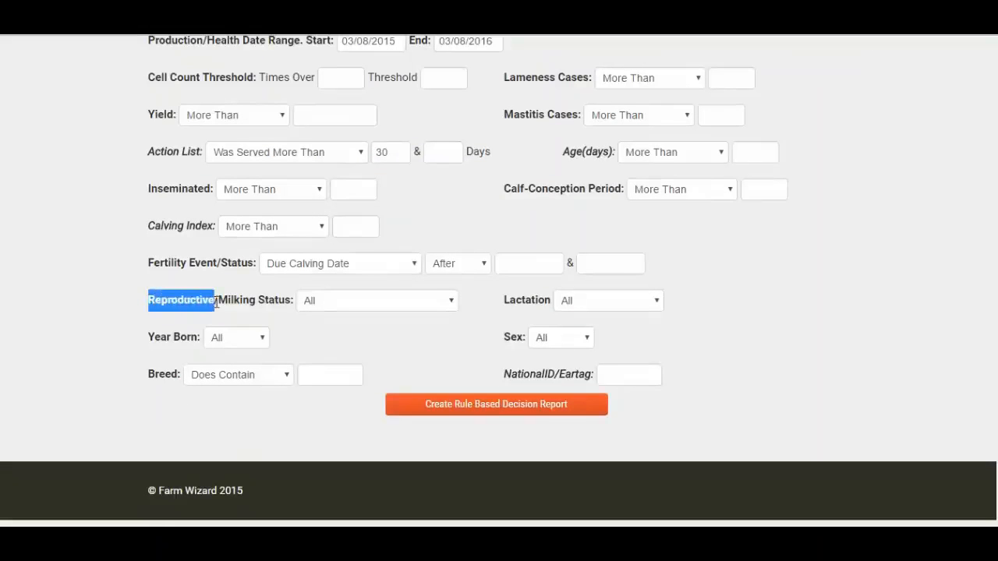
pyautogui.click(451, 304)
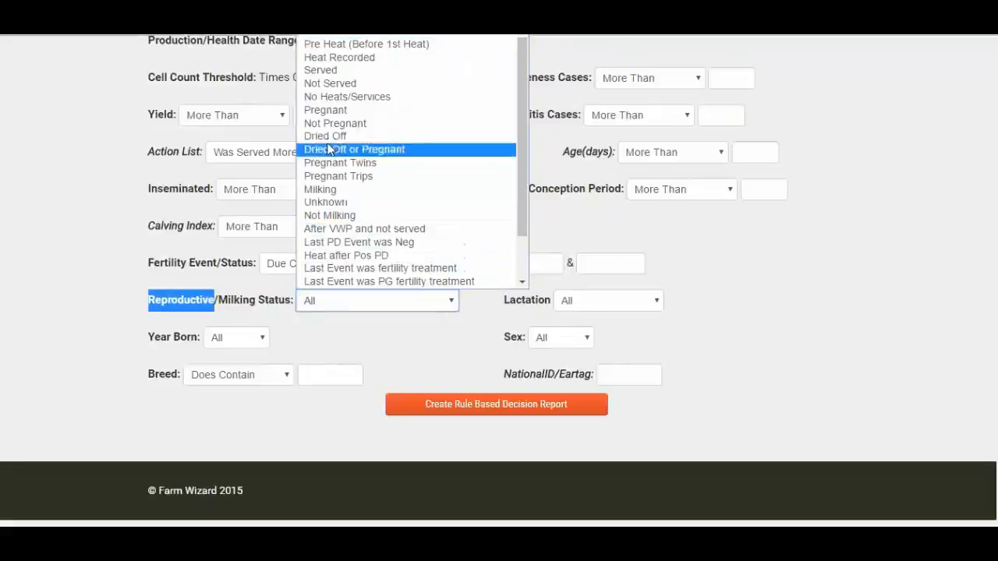
pyautogui.click(329, 72)
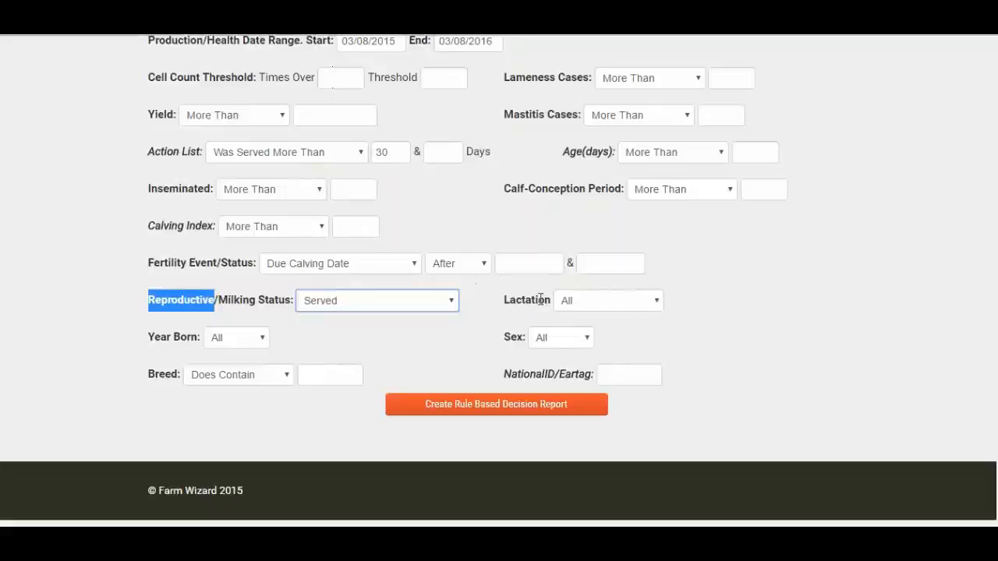
# Step: Set the Lactation rule to More than Heifer and create the rule based decision report
pyautogui.click(657, 302)
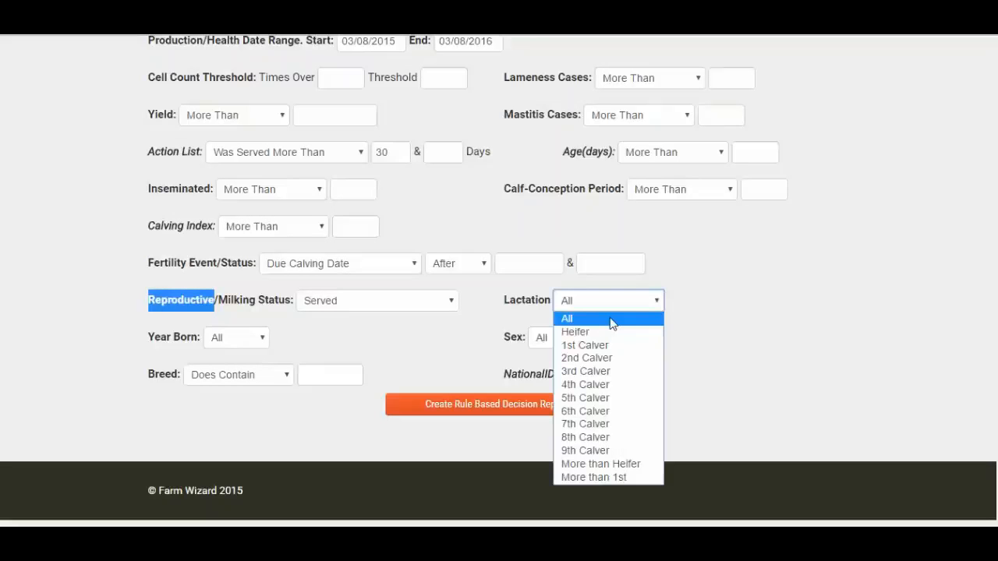
pyautogui.click(632, 464)
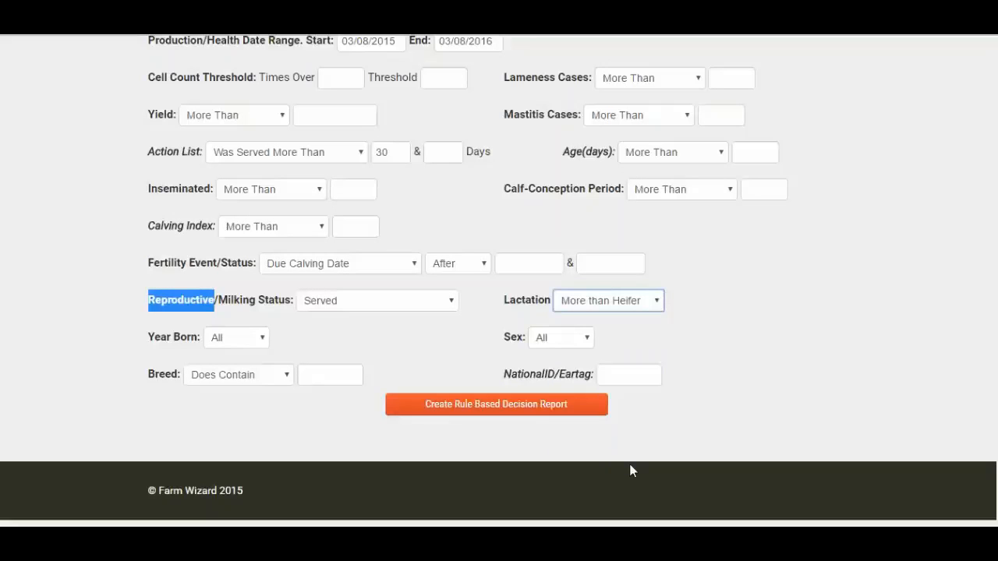
pyautogui.click(430, 341)
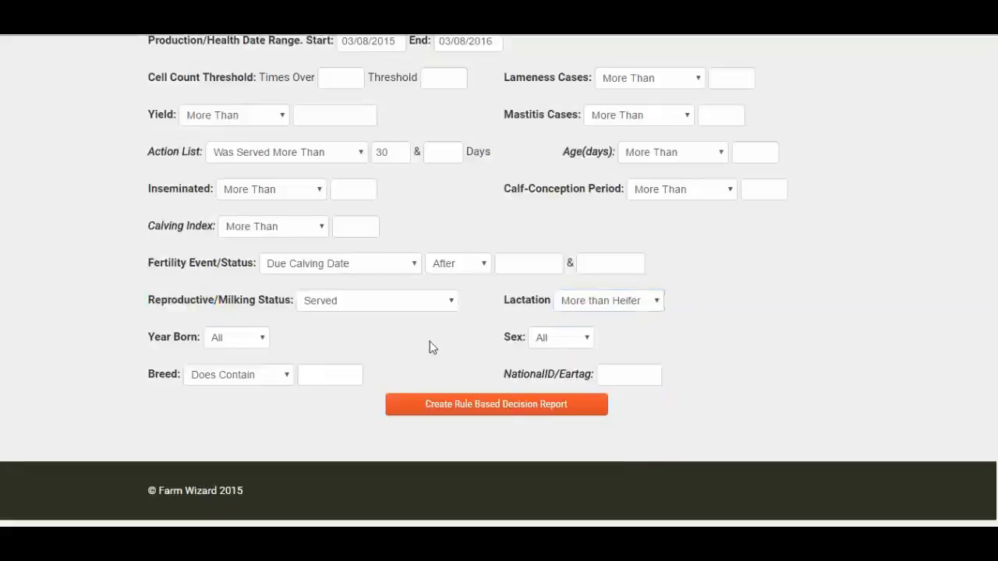
pyautogui.click(486, 405)
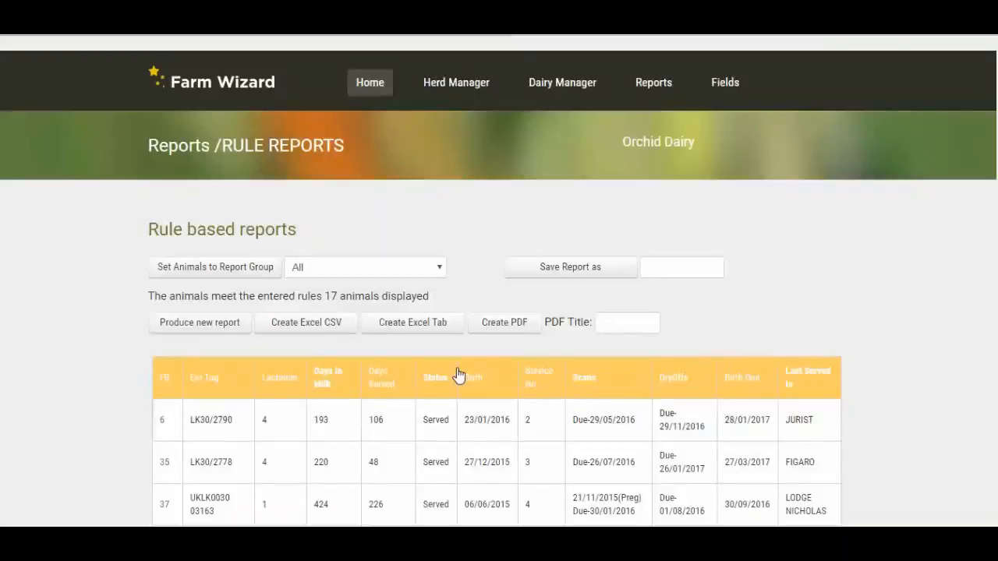
# Step: Save the report of served cows under the name PD30
pyautogui.click(663, 266)
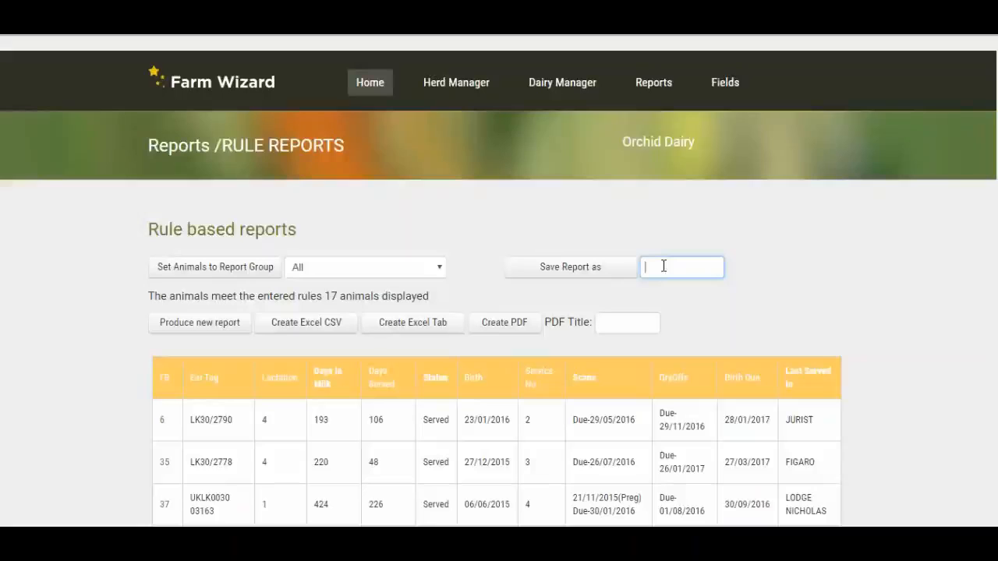
pyautogui.write('PD')
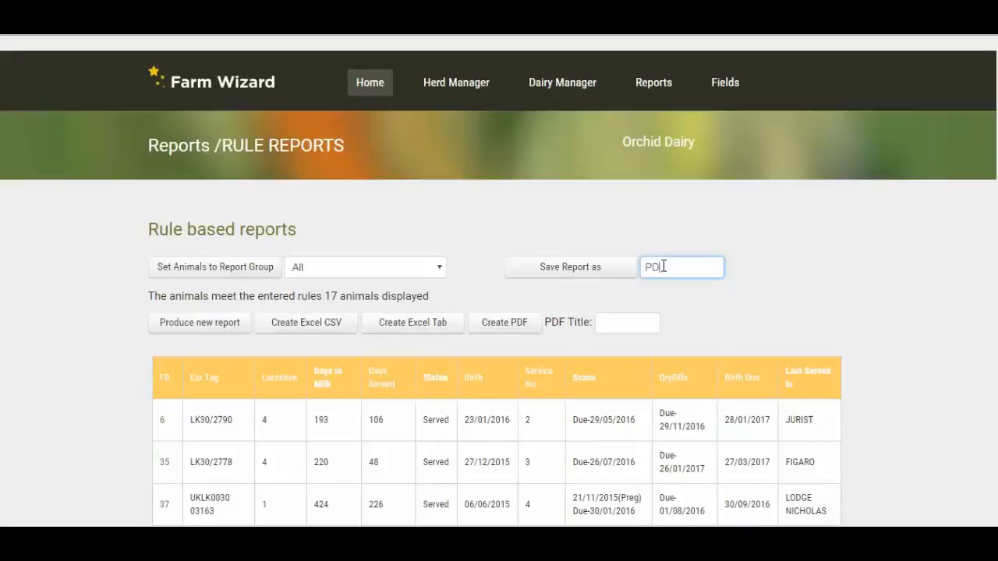
pyautogui.write('30')
pyautogui.click(551, 269)
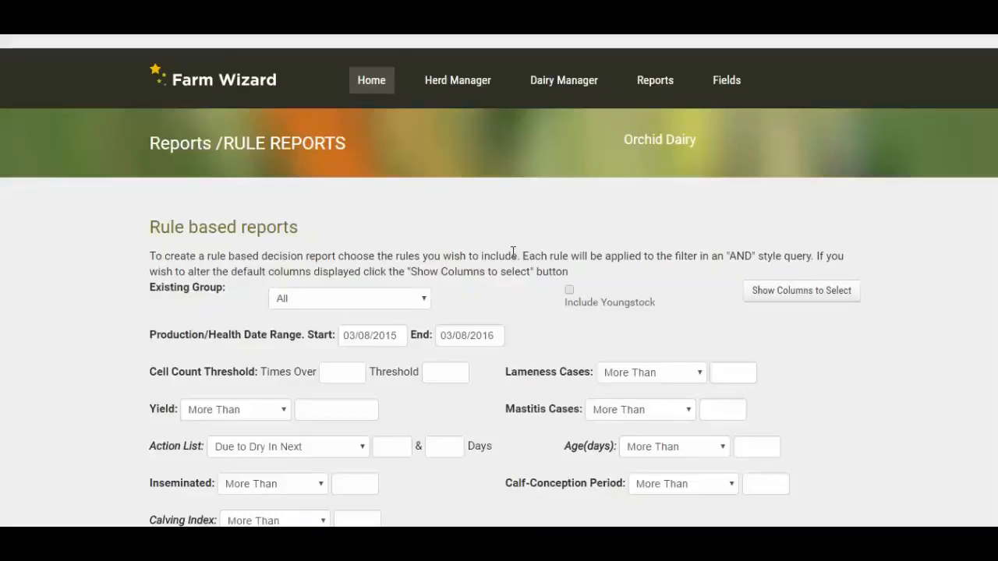
# Step: On the blank rule form, set the Action List rule to Has Calved More Than 80 days
pyautogui.scroll(-1, 513, 253)
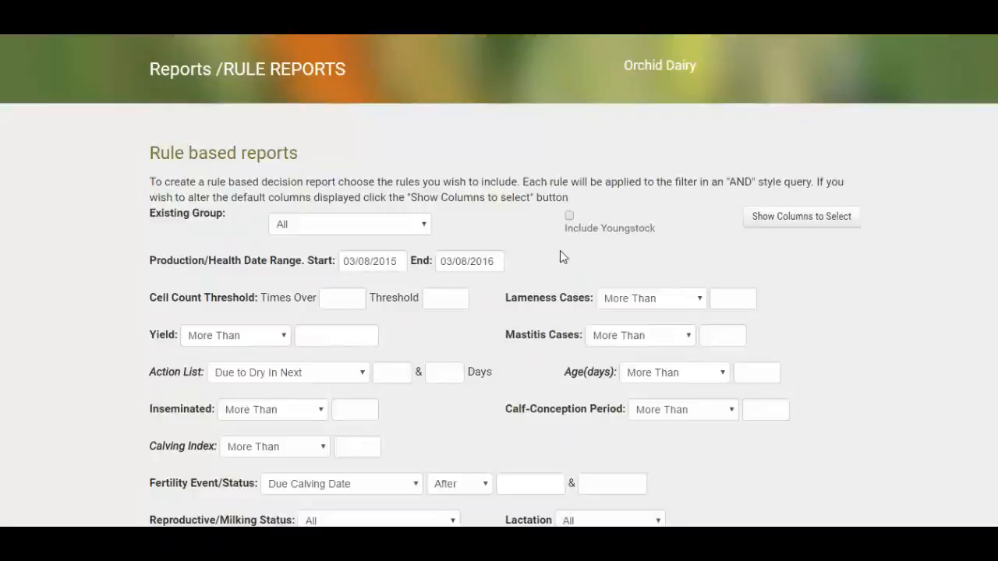
pyautogui.scroll(-2, 560, 257)
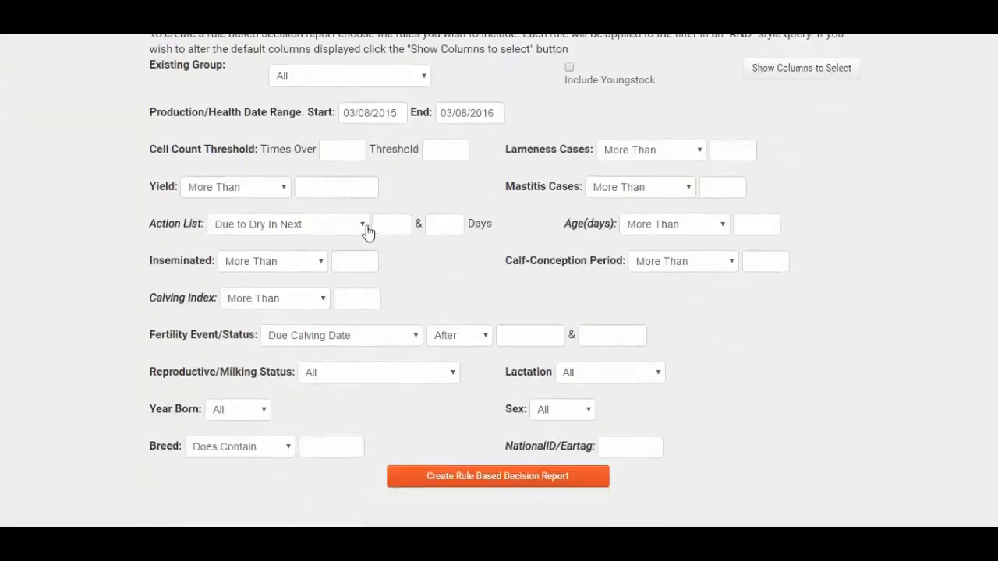
pyautogui.click(363, 226)
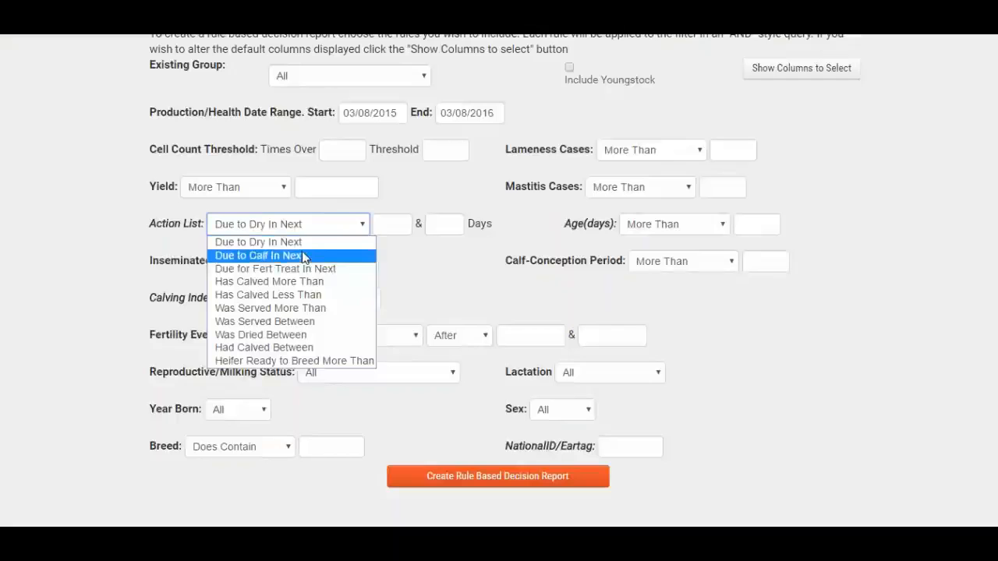
pyautogui.click(296, 282)
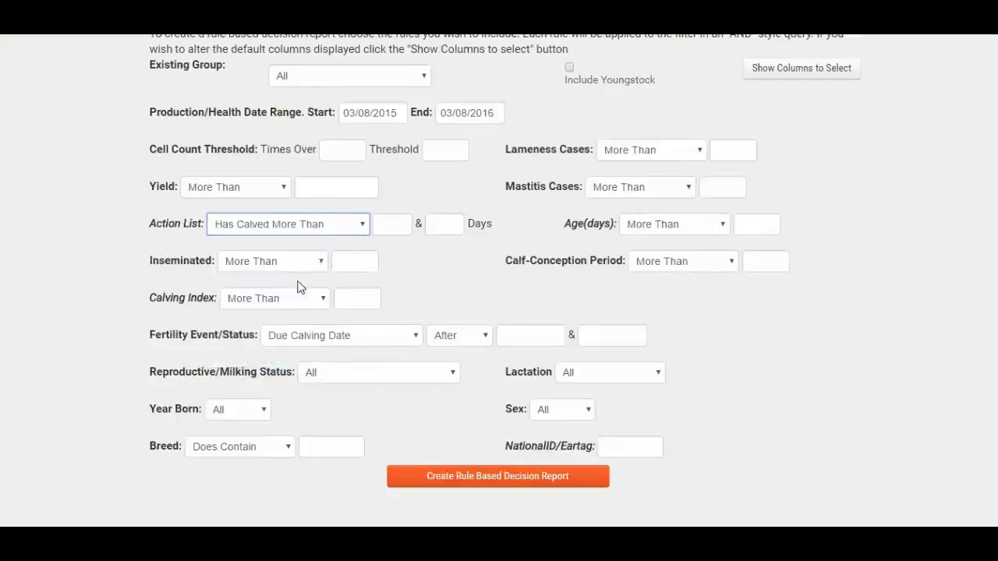
pyautogui.click(391, 224)
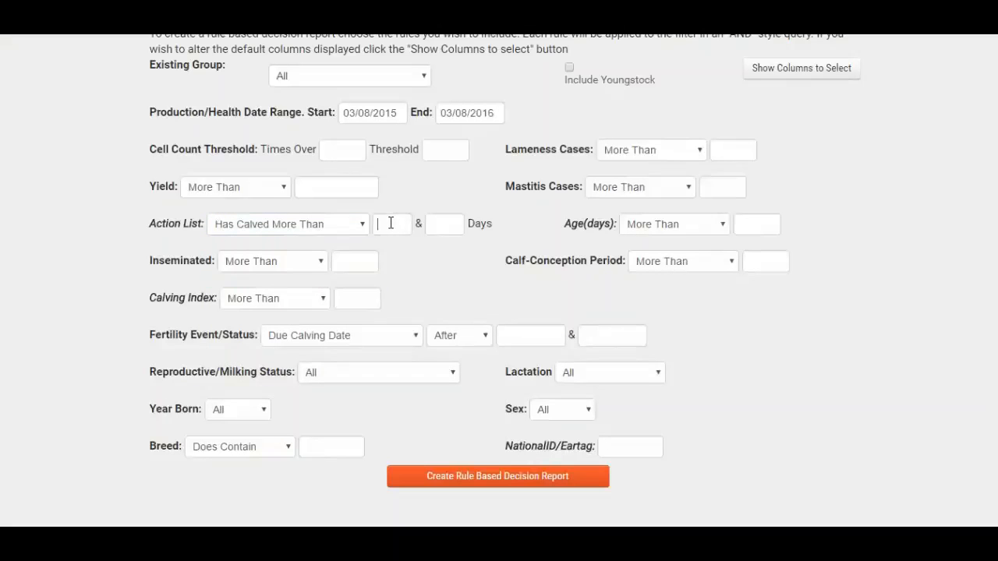
pyautogui.write('80')
pyautogui.click(445, 258)
# Step: Restrict the rules to status Not Served and lactation More than Heifer, and create the rule based decision report
pyautogui.click(452, 378)
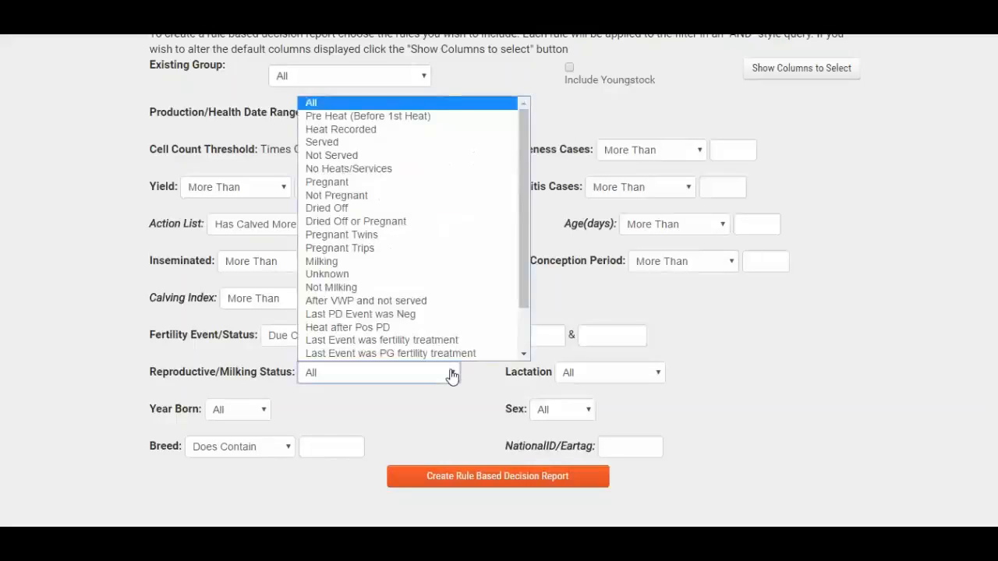
pyautogui.click(340, 161)
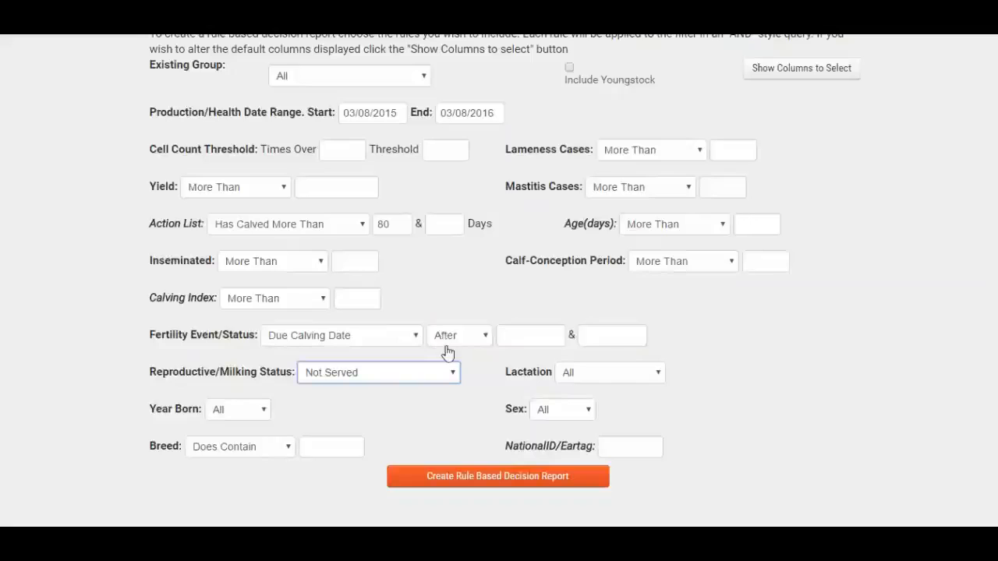
pyautogui.click(662, 378)
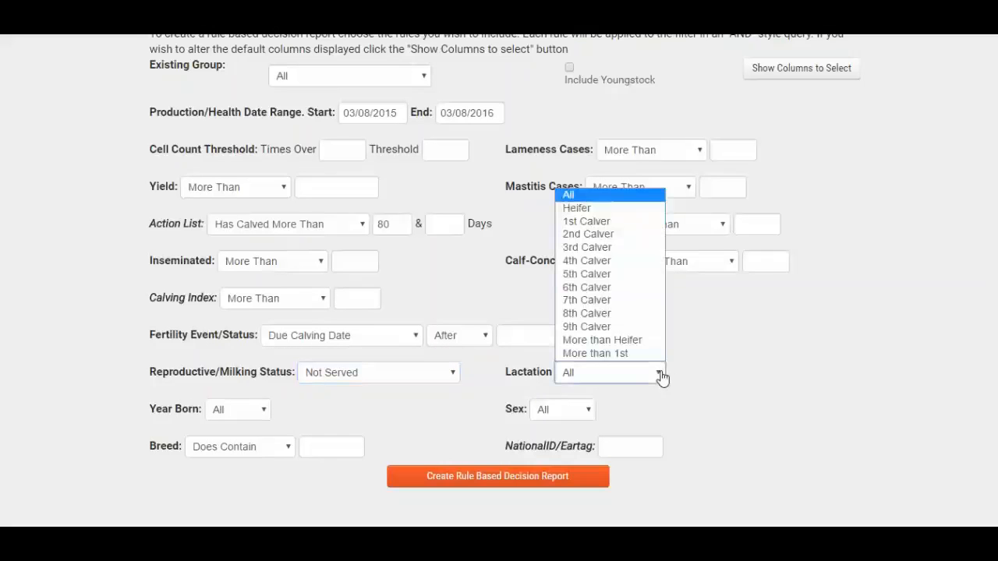
pyautogui.click(635, 340)
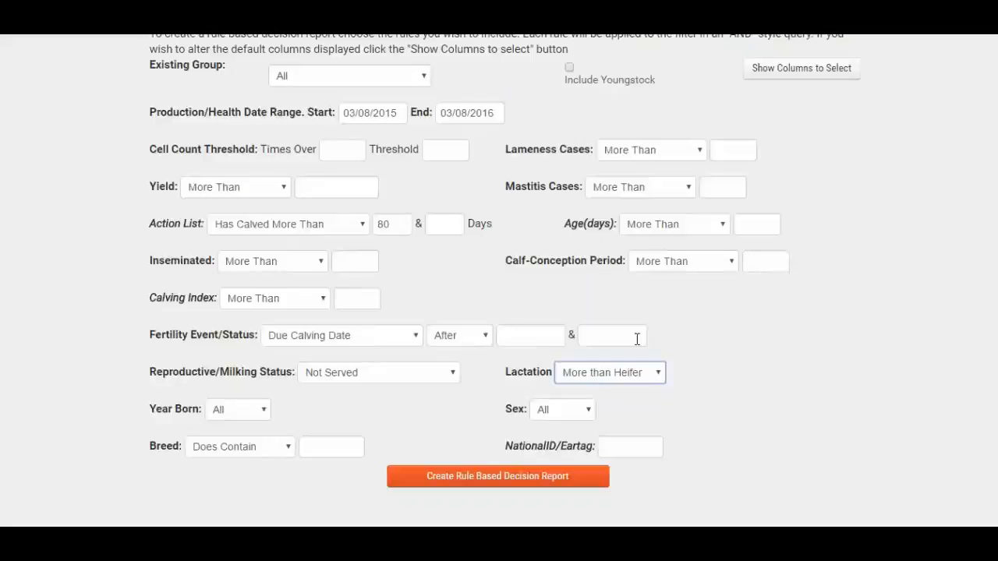
pyautogui.click(491, 478)
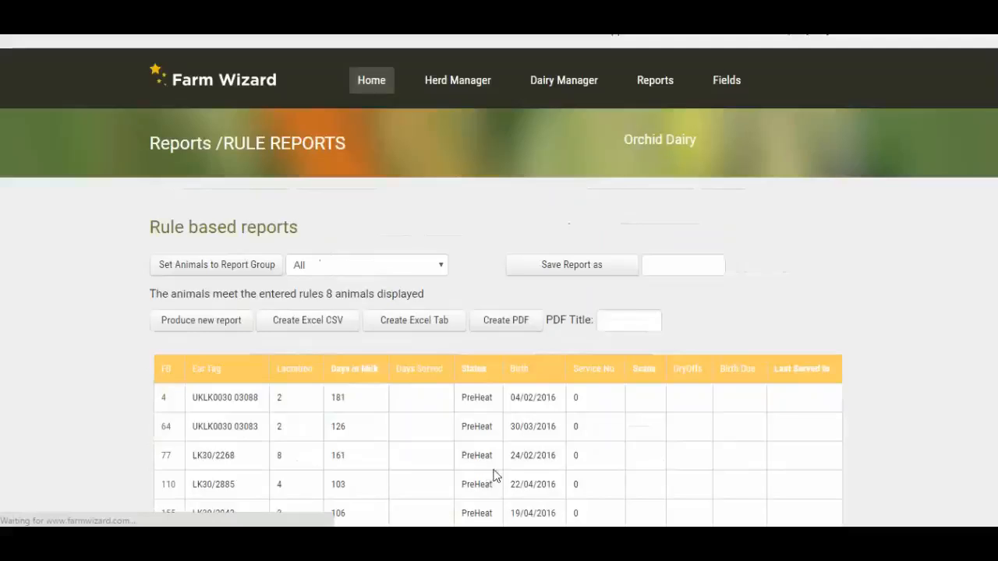
# Step: Save the report of unserved cows calved more than 80 days under the name Service80
pyautogui.scroll(-3, 772, 394)
pyautogui.scroll(3, 772, 394)
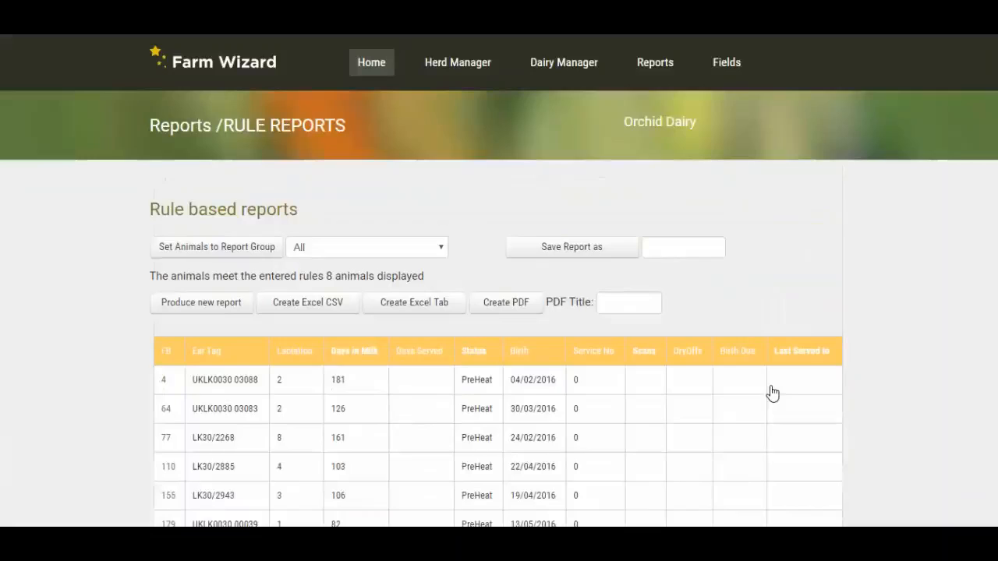
pyautogui.click(680, 264)
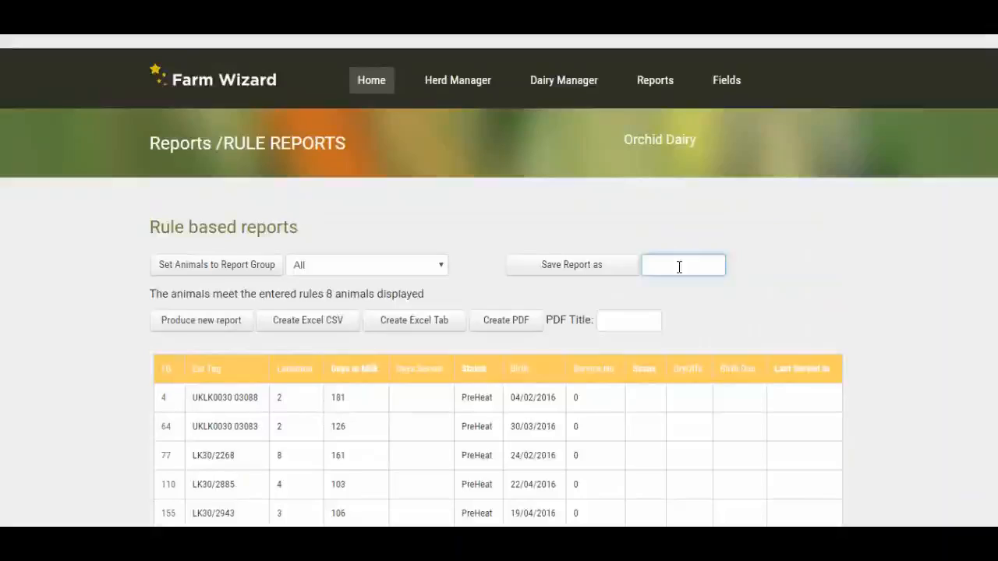
pyautogui.write('D')
pyautogui.press('BackSpace')
pyautogui.write('Service')
pyautogui.write('80')
pyautogui.click(577, 269)
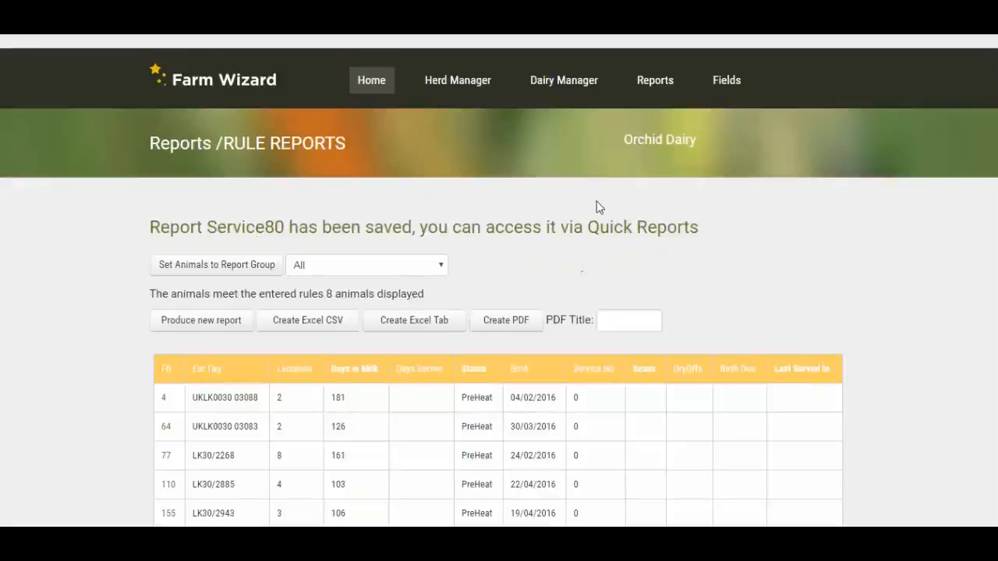
# Step: Produce a new rule based decision report with the Reproductive/Milking Status set to Last Heat > 30 days
pyautogui.moveTo(648, 88)
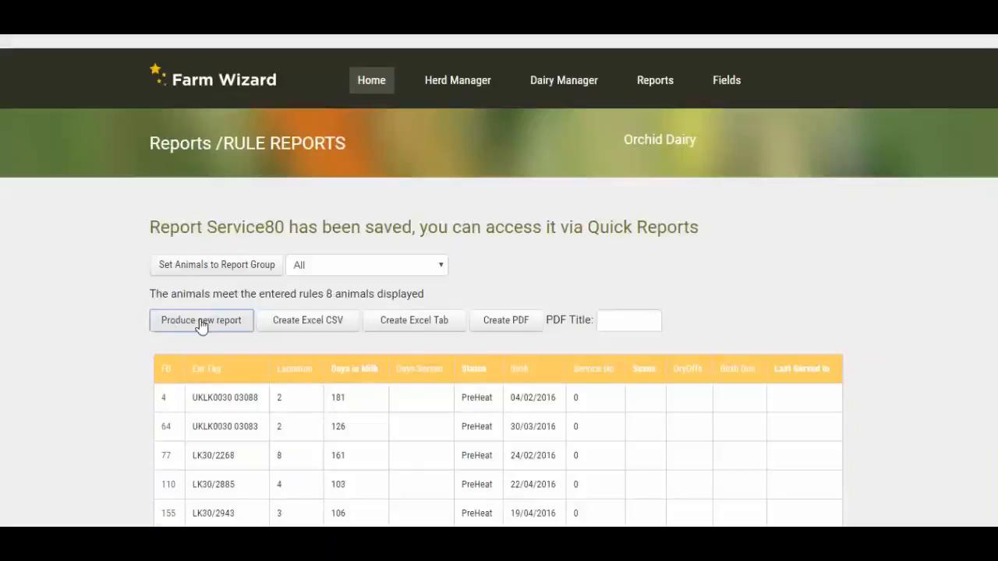
pyautogui.click(201, 321)
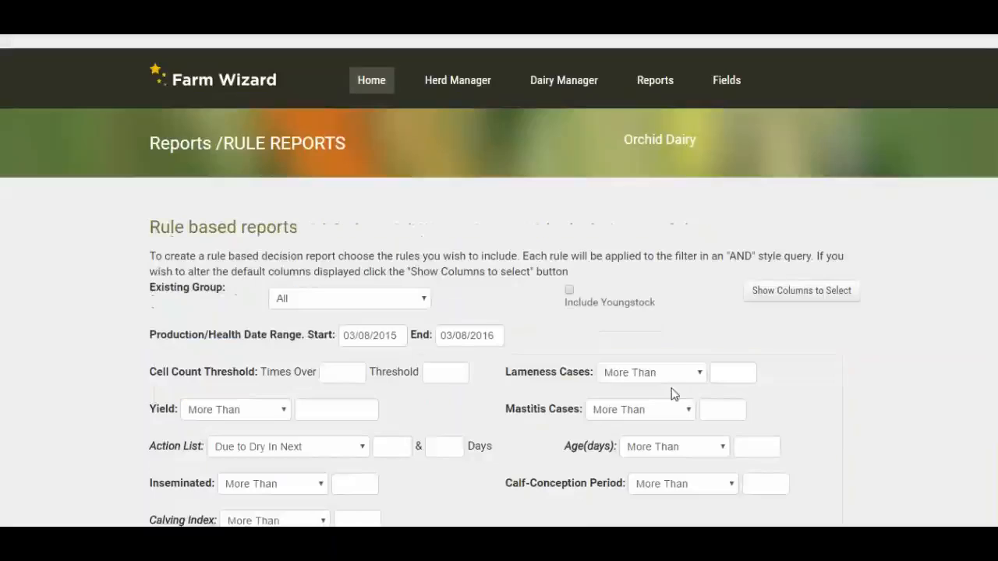
pyautogui.scroll(-3, 800, 354)
pyautogui.scroll(-1, 799, 357)
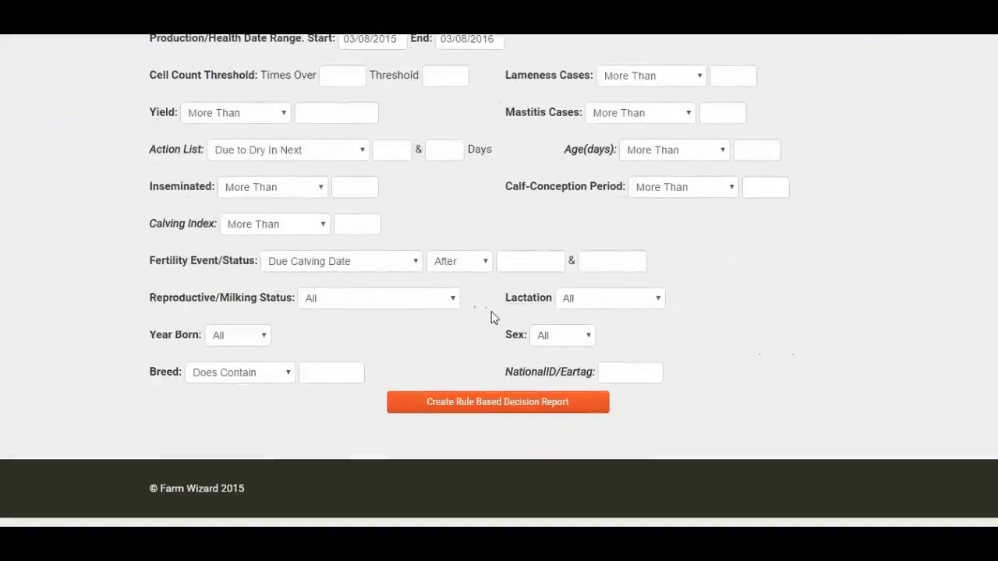
pyautogui.click(452, 301)
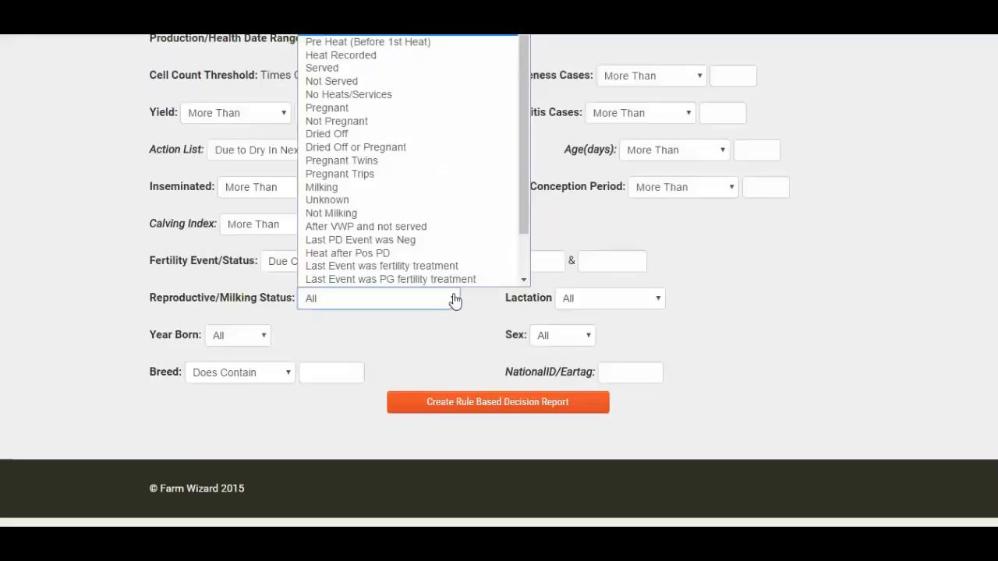
pyautogui.moveTo(522, 212); pyautogui.dragTo(521, 269)
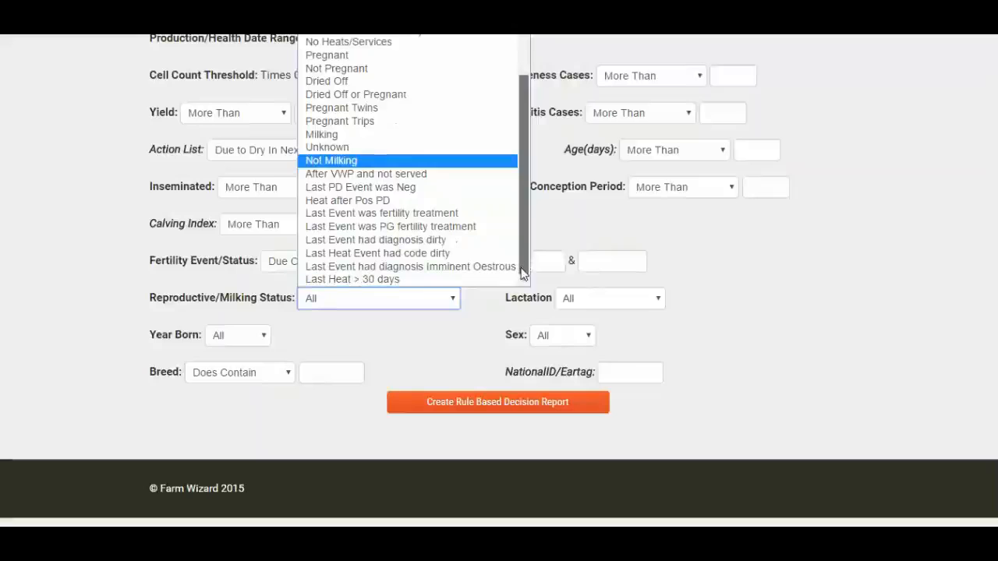
pyautogui.click(373, 281)
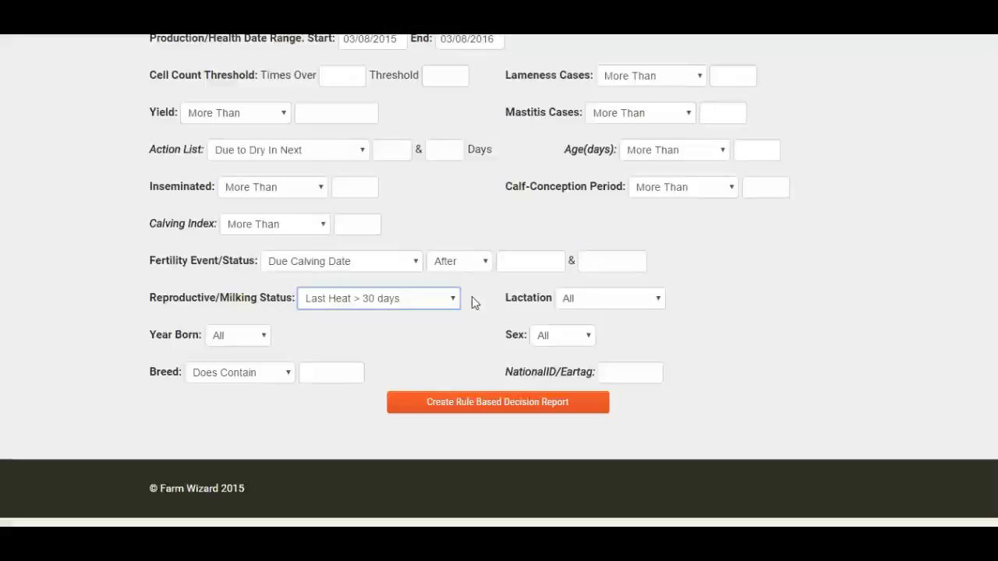
pyautogui.click(494, 406)
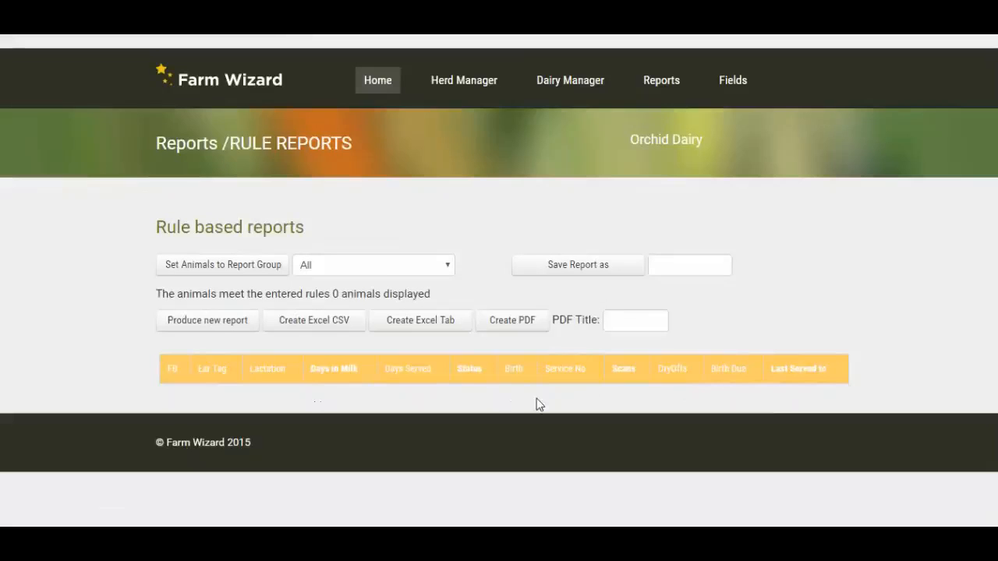
# Step: Save the last-heat report under the name NoHeat30
pyautogui.click(669, 264)
pyautogui.write('N')
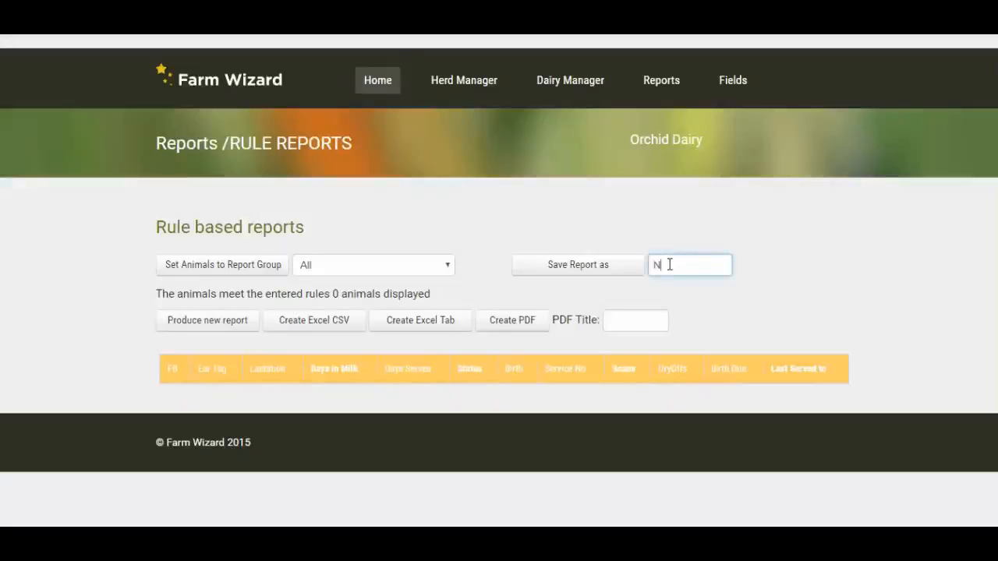
pyautogui.press('BackSpace')
pyautogui.write('No Heat30')
pyautogui.click(572, 266)
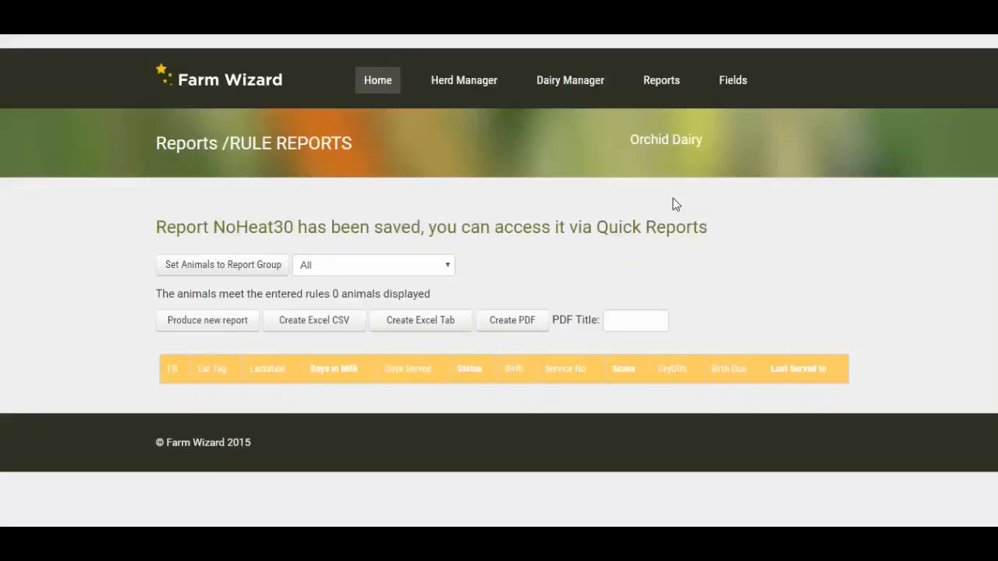
# Step: Open the Quick Reports page and go to the previously saved reports
pyautogui.click(662, 86)
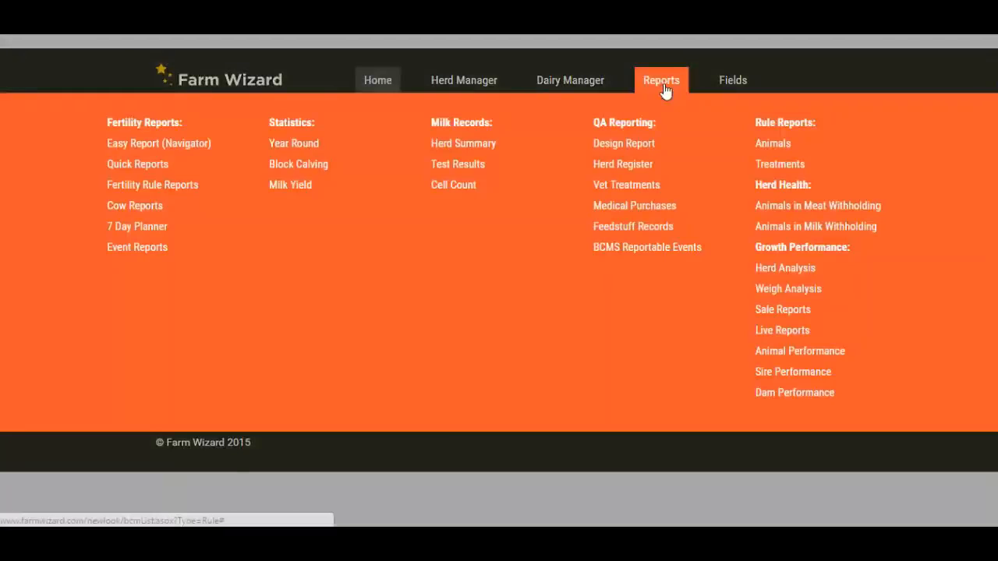
pyautogui.click(137, 164)
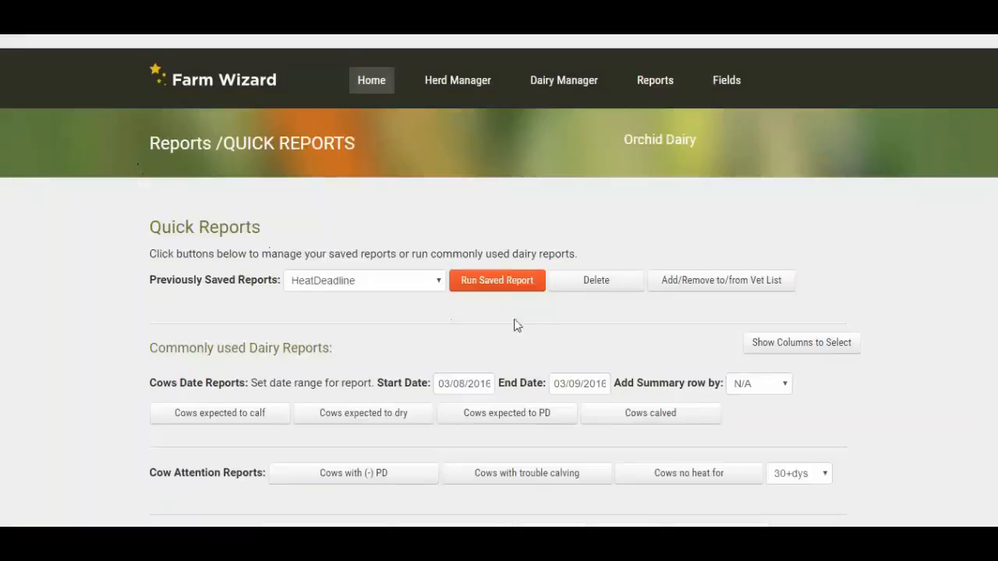
pyautogui.scroll(-1, 531, 326)
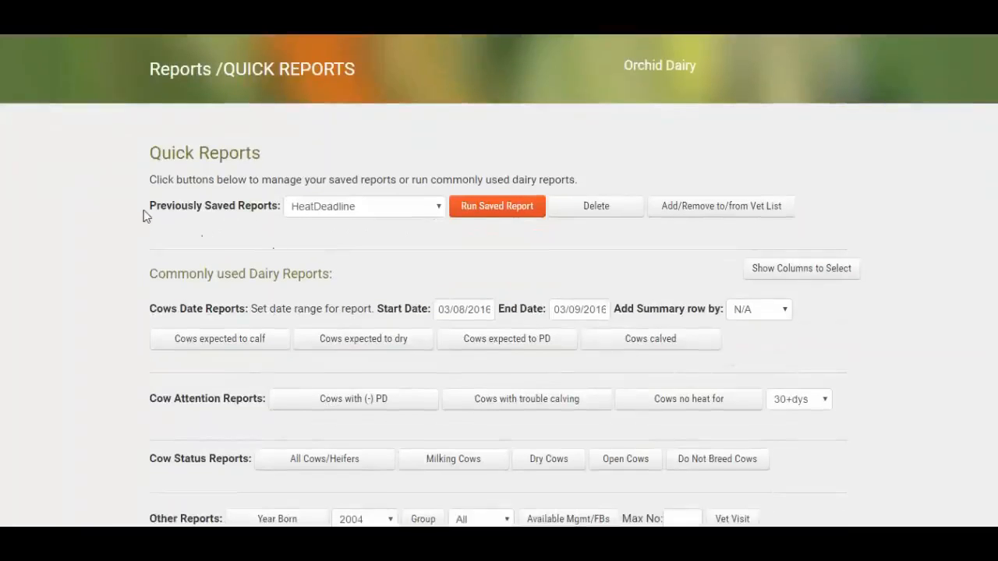
pyautogui.tripleClick(171, 206)
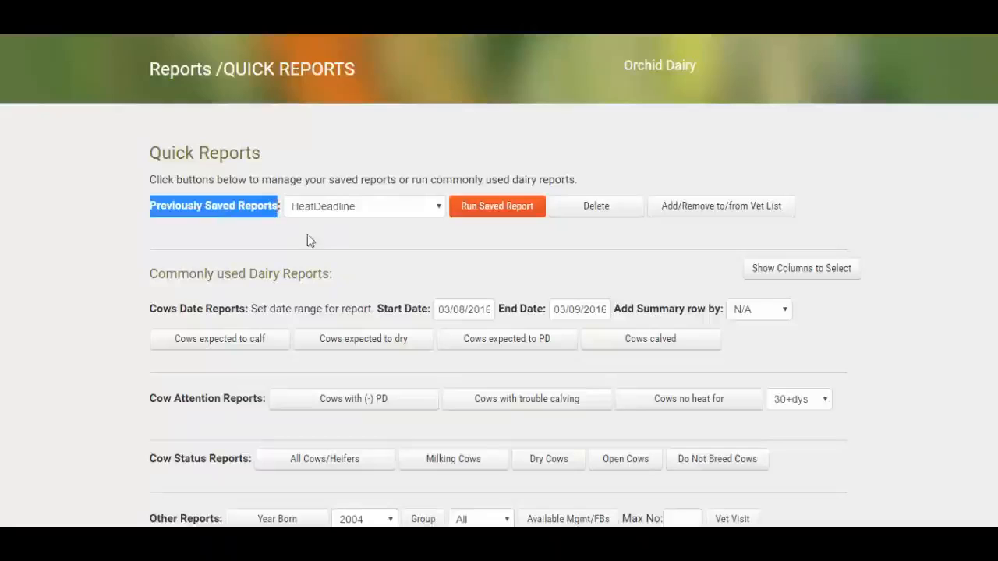
pyautogui.click(360, 238)
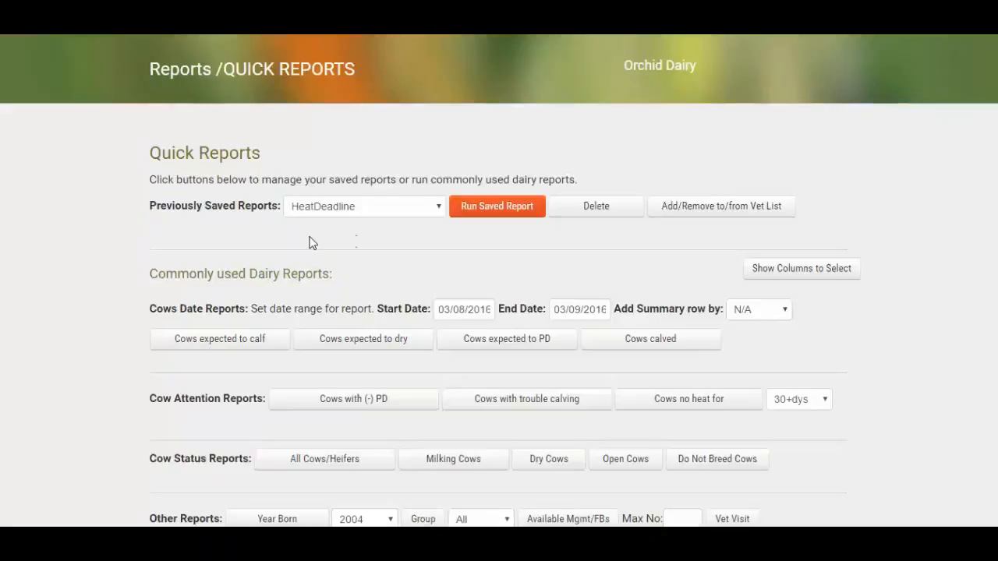
# Step: Add the saved report NoHeat30 to the Vet List and check its entry among the saved reports
pyautogui.click(439, 209)
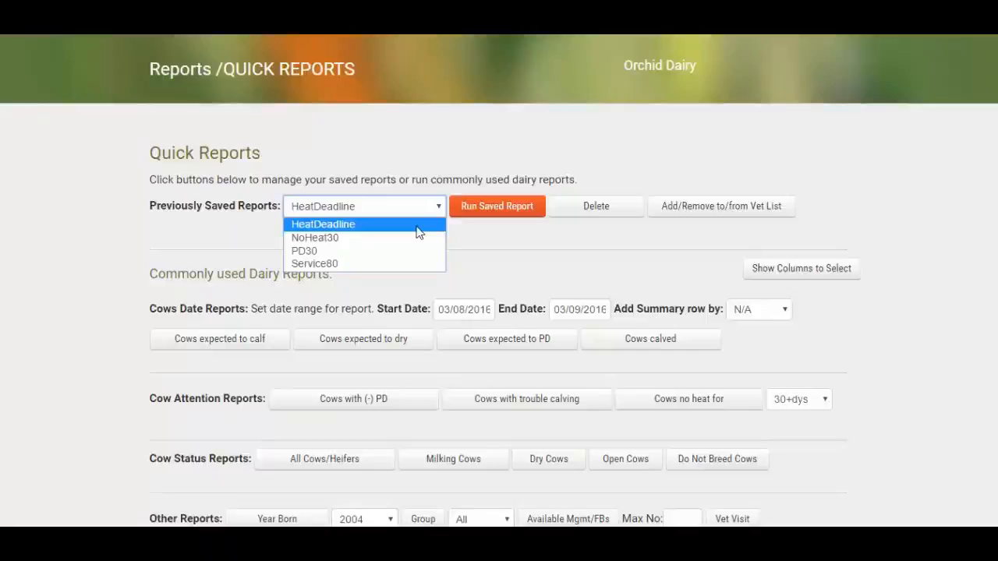
pyautogui.click(325, 239)
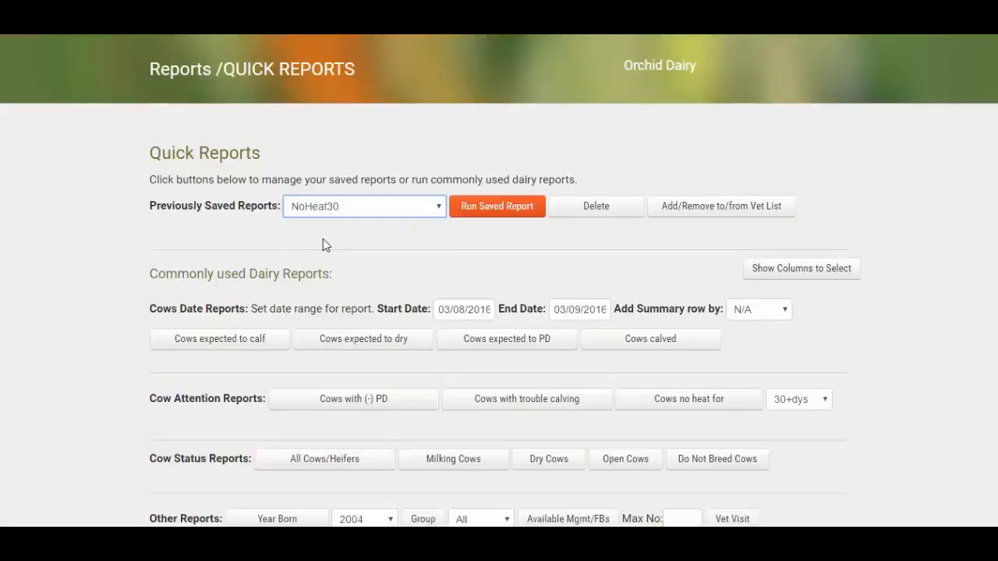
pyautogui.click(685, 208)
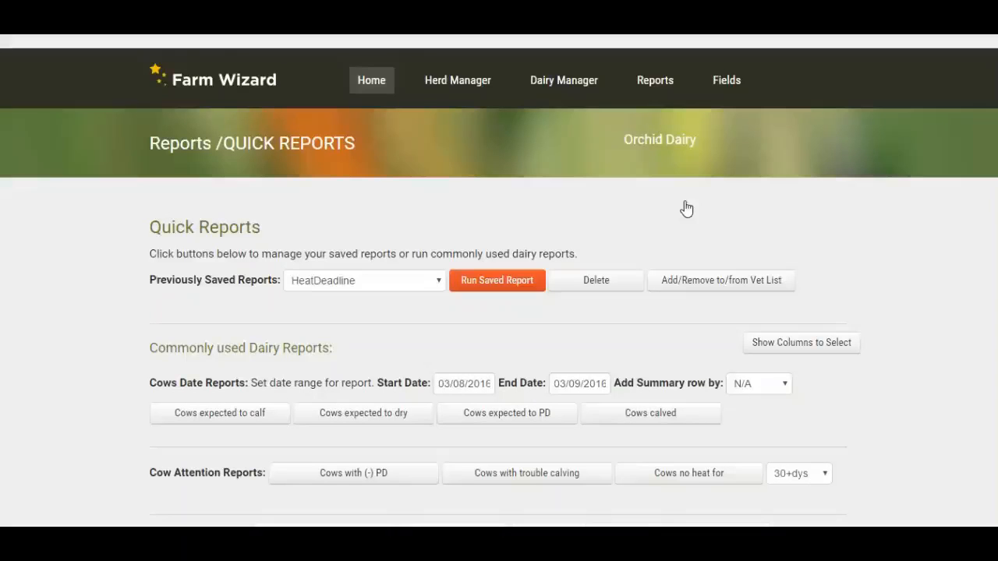
pyautogui.click(438, 282)
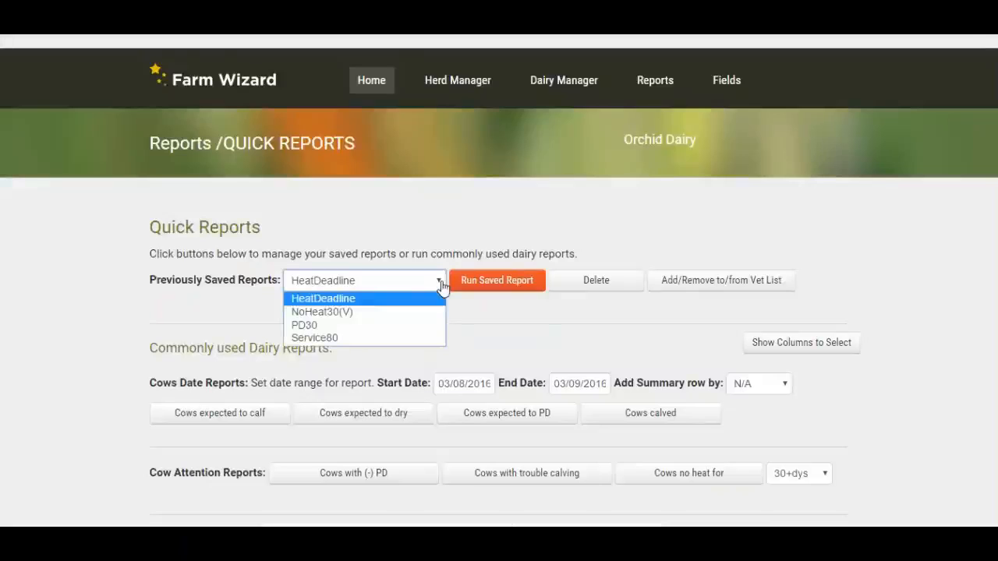
pyautogui.click(356, 313)
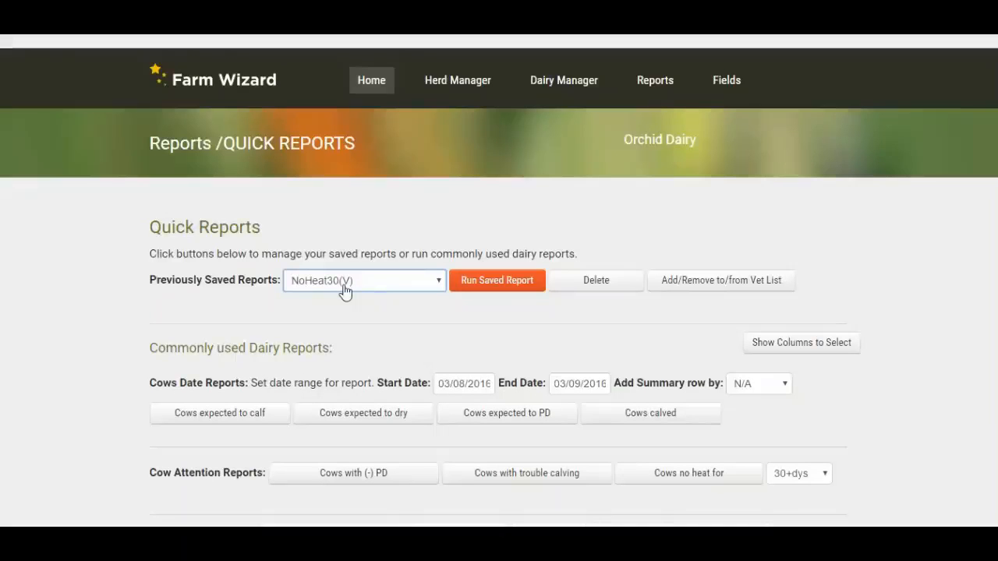
# Step: Add the saved reports Service80 and PD30 to the Vet List
pyautogui.click(440, 283)
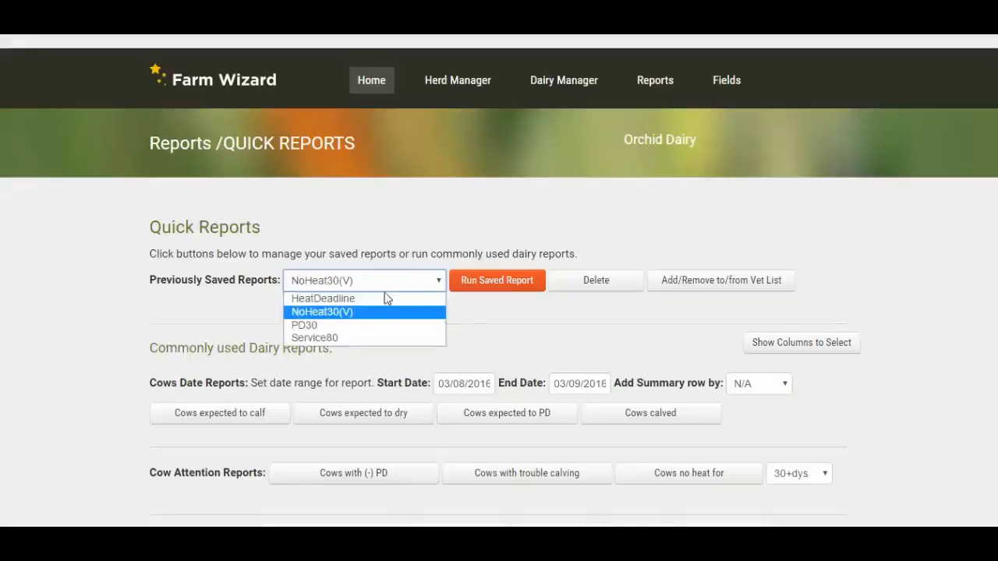
pyautogui.click(362, 338)
pyautogui.click(695, 284)
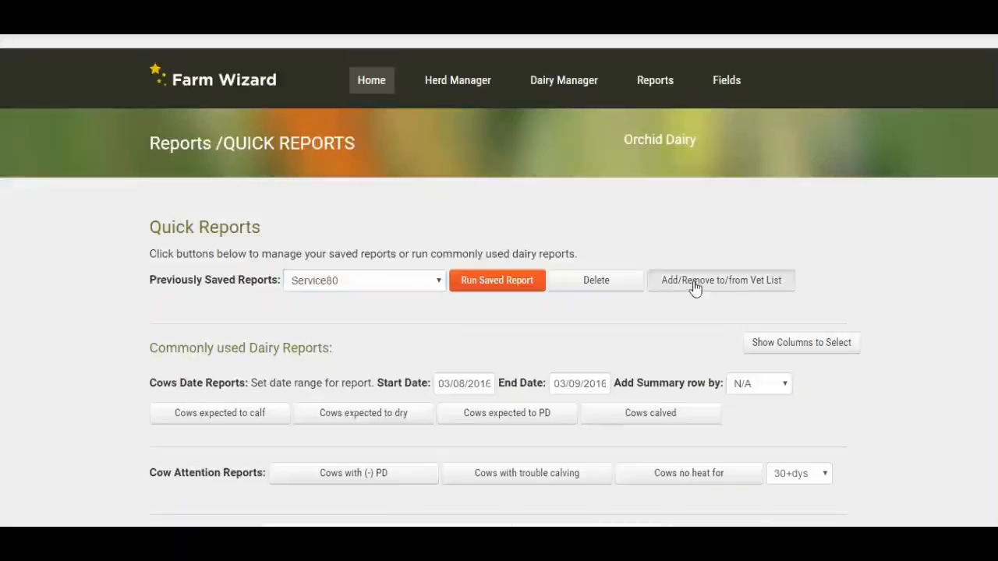
pyautogui.click(435, 283)
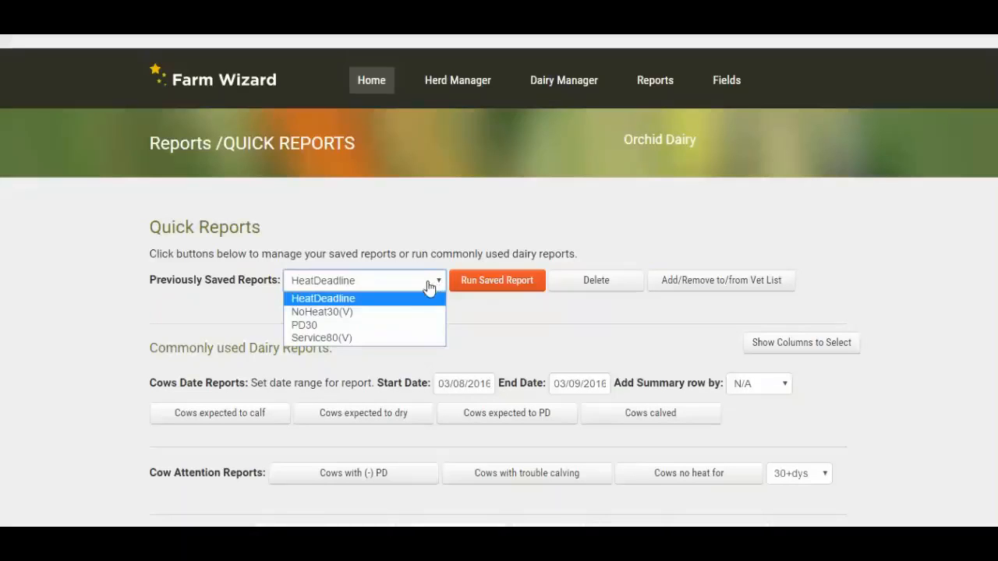
pyautogui.click(399, 326)
pyautogui.click(665, 283)
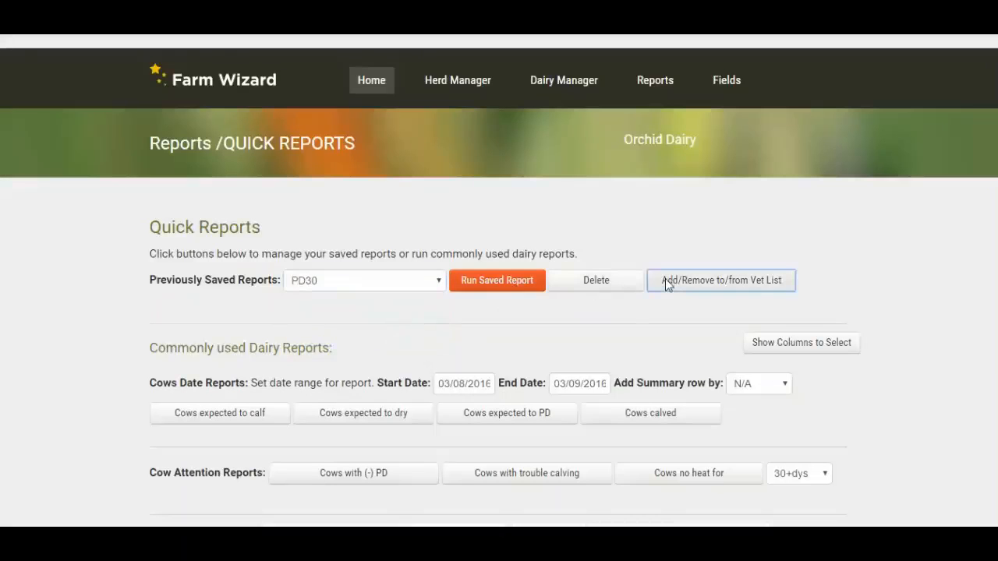
# Step: Remove the saved report NoHeat30 from the Vet List and add it back again
pyautogui.click(440, 282)
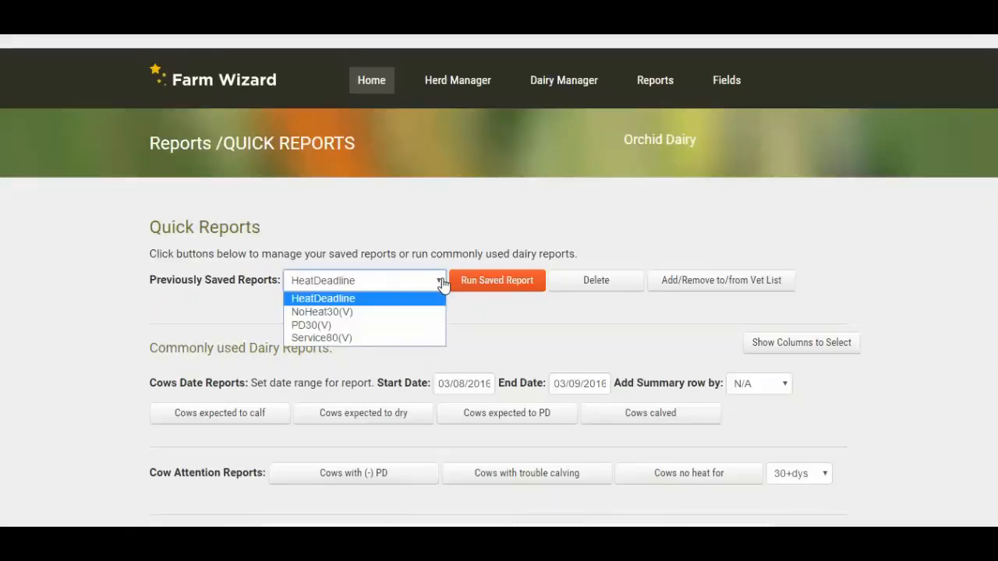
pyautogui.click(343, 302)
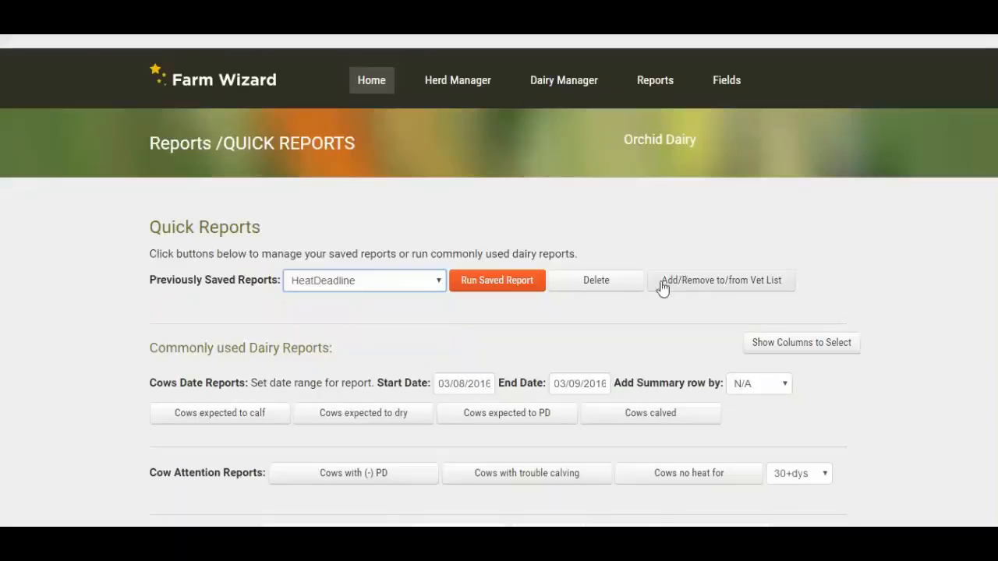
pyautogui.click(429, 281)
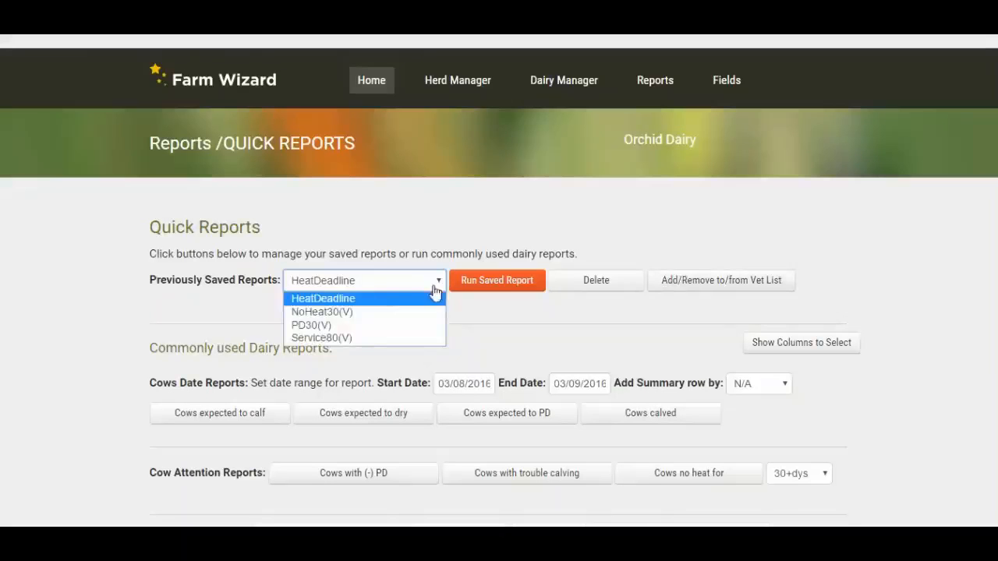
pyautogui.click(362, 313)
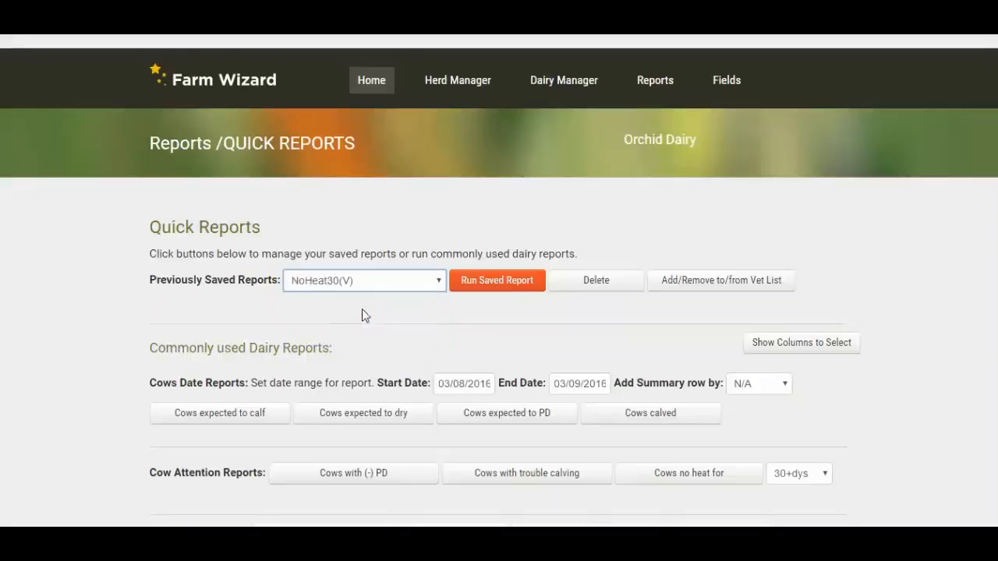
pyautogui.click(730, 283)
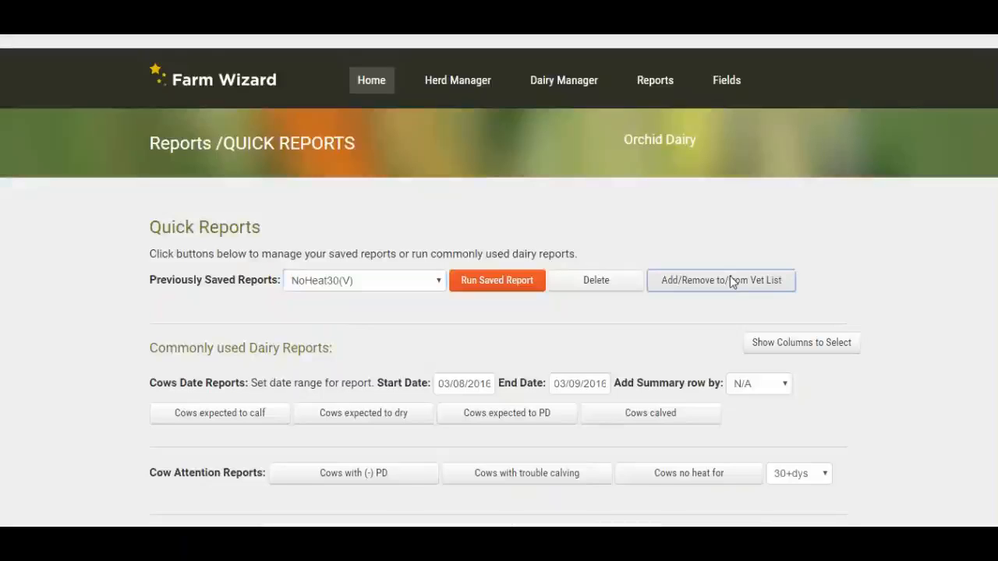
pyautogui.click(439, 285)
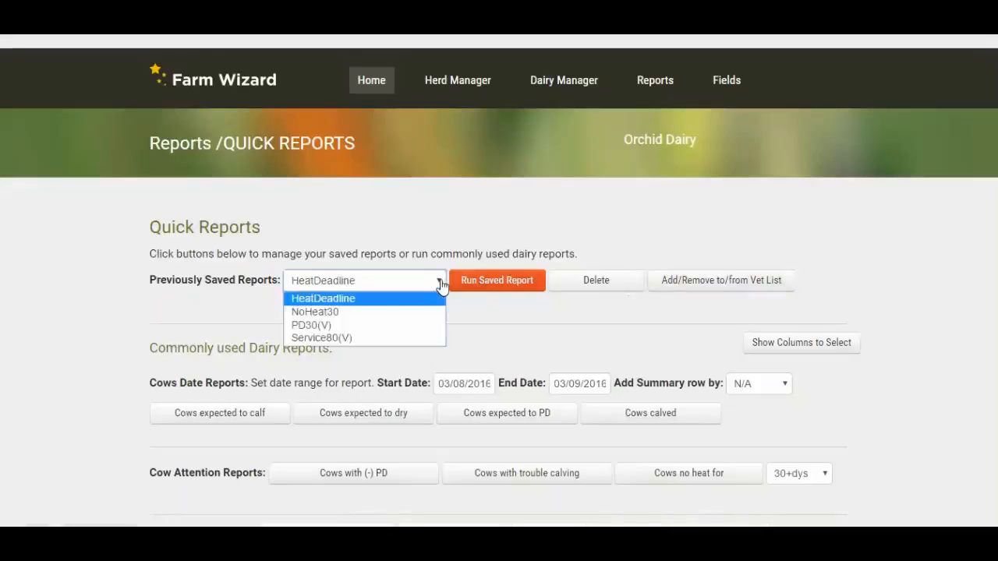
pyautogui.click(326, 313)
pyautogui.click(719, 282)
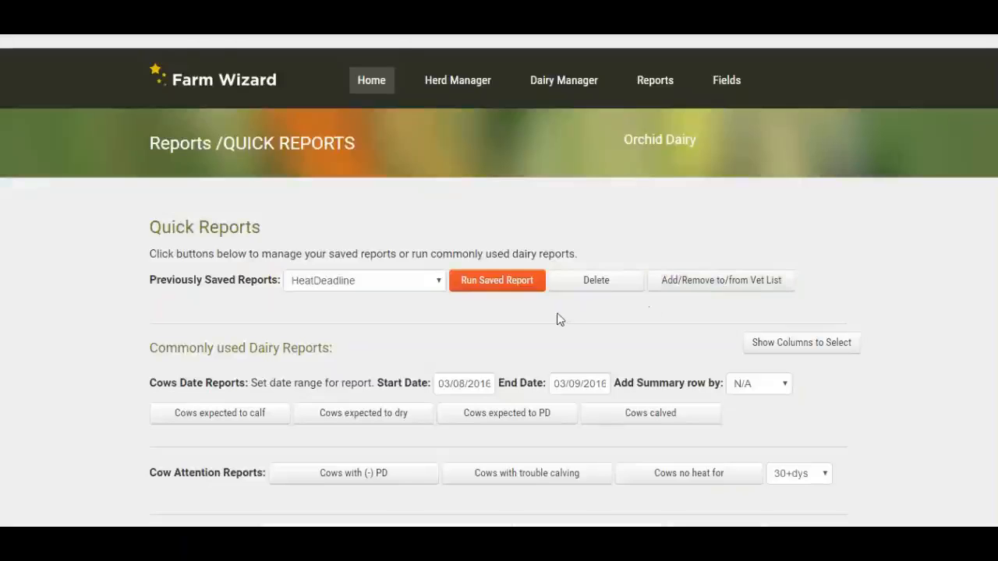
# Step: Run the Vet Visit report from the other dairy reports on the Quick Reports page
pyautogui.scroll(-2, 861, 324)
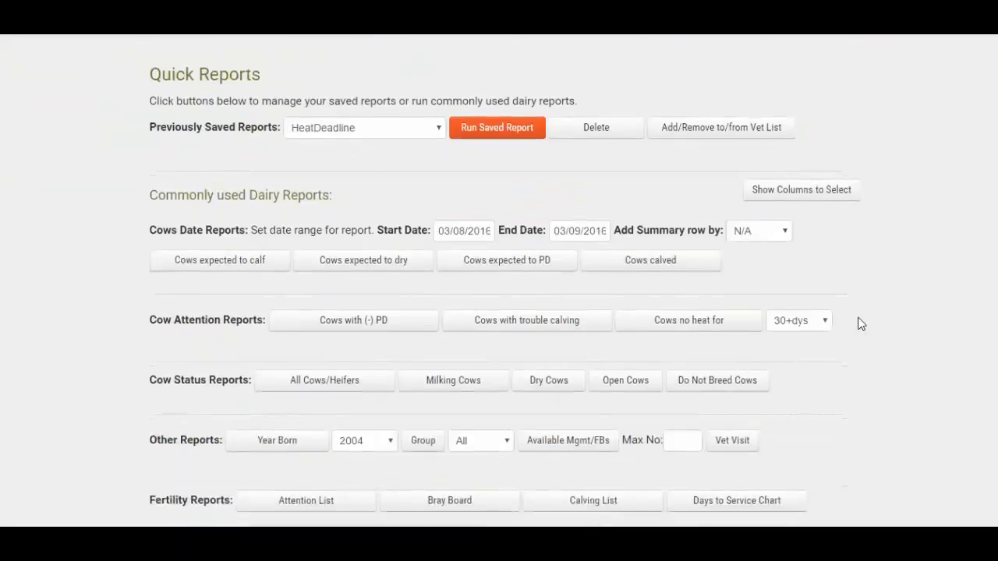
pyautogui.scroll(-1, 860, 325)
pyautogui.scroll(-1, 860, 324)
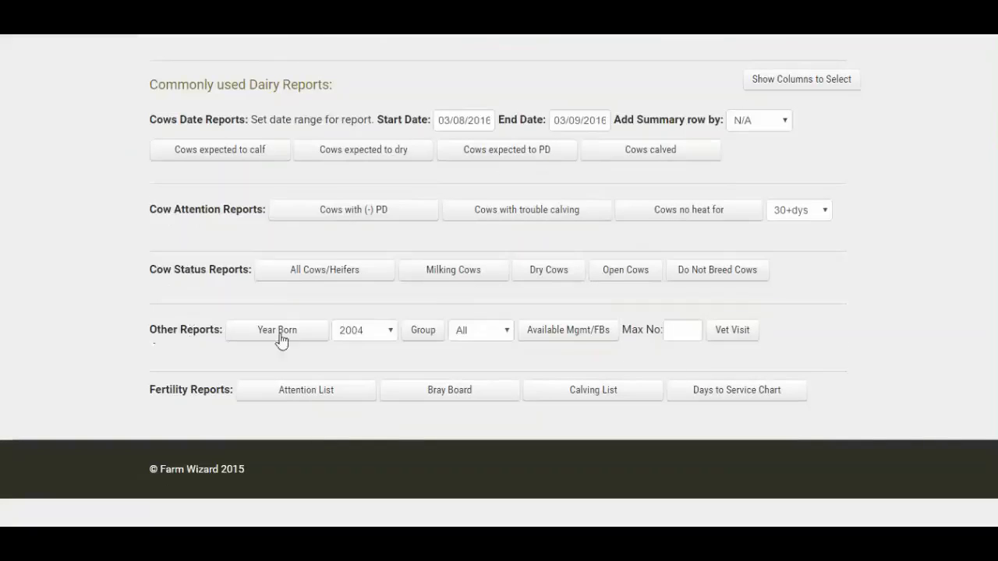
pyautogui.click(731, 330)
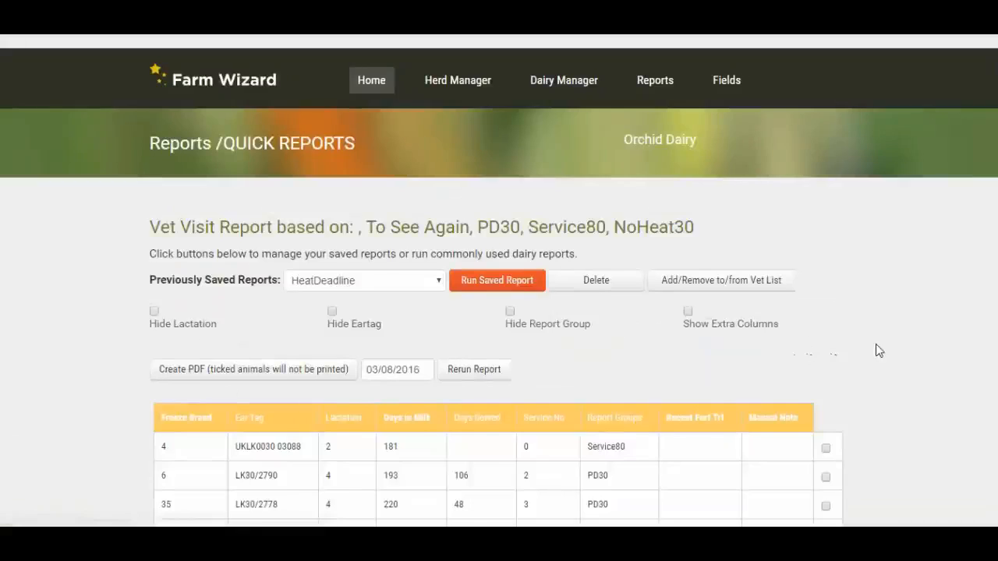
# Step: Examine the Vet Visit report's cow list, checking which report group each cow comes from and the treatment and note columns
pyautogui.scroll(-3, 877, 350)
pyautogui.scroll(-2, 876, 346)
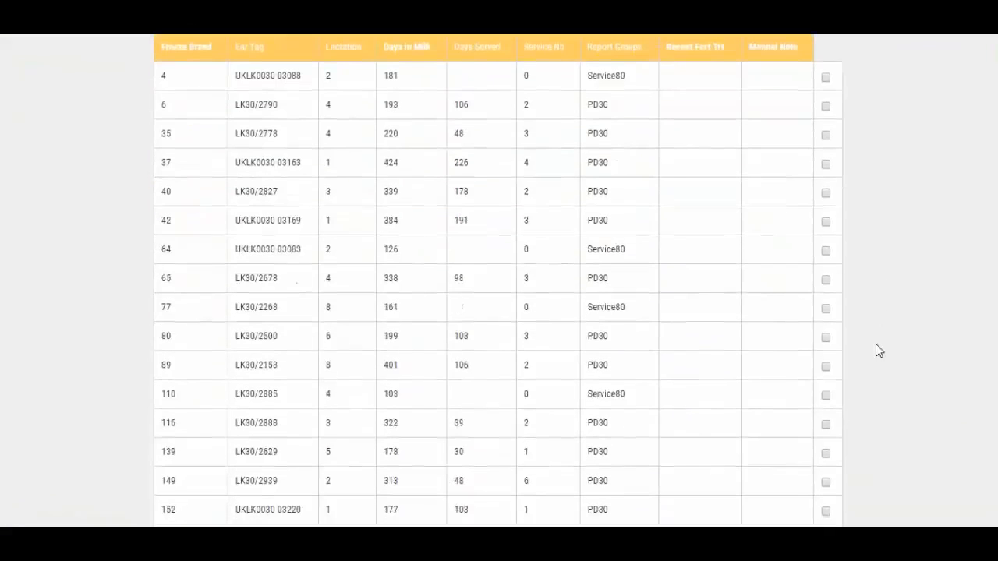
pyautogui.scroll(2, 876, 346)
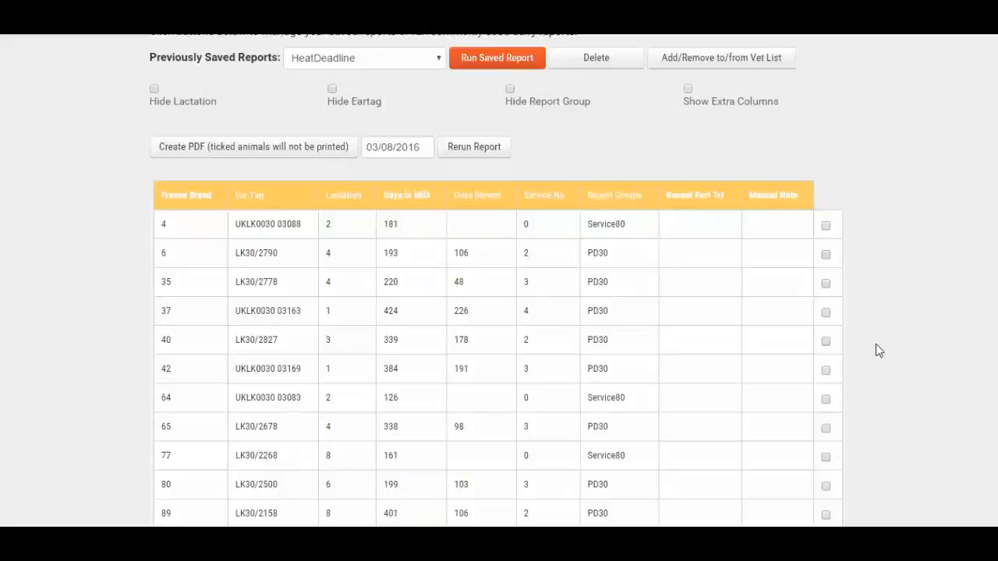
pyautogui.scroll(1, 875, 350)
pyautogui.scroll(-1, 876, 350)
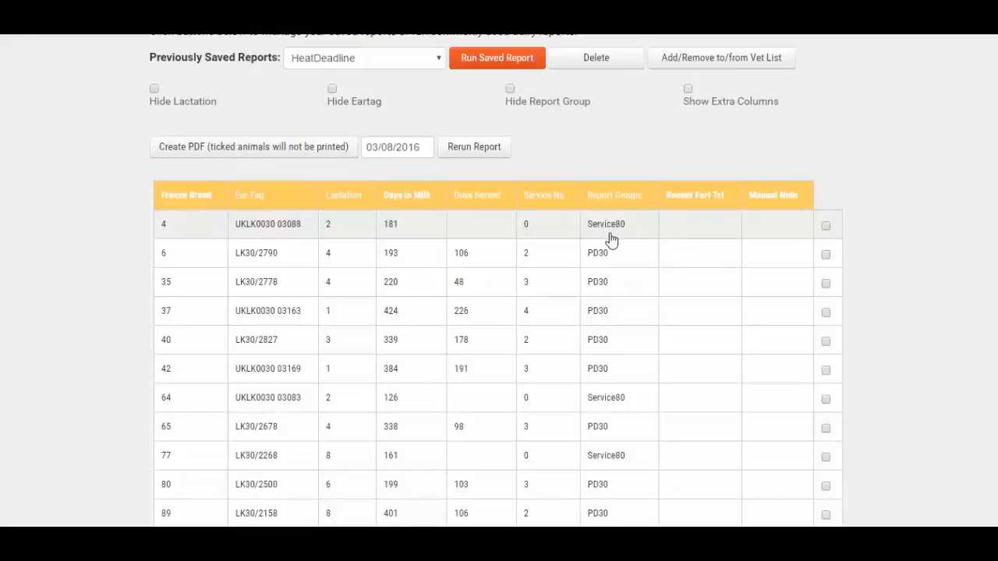
pyautogui.scroll(-3, 598, 230)
pyautogui.scroll(2, 610, 239)
pyautogui.scroll(1, 610, 239)
pyautogui.scroll(1, 608, 235)
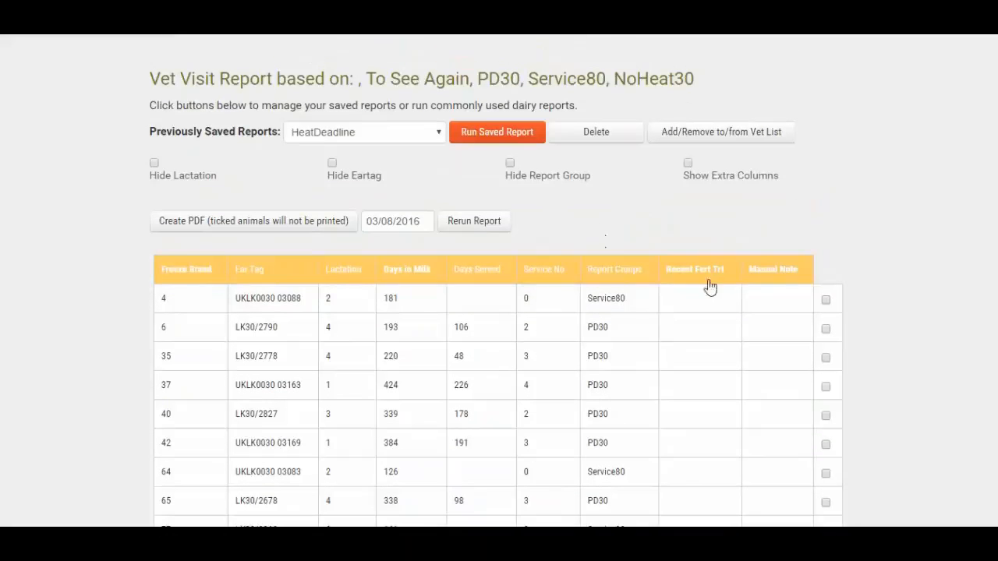
# Step: Mark the cows with freeze brands 4 and 35 for exclusion from the PDF, and clear the marks again
pyautogui.click(828, 303)
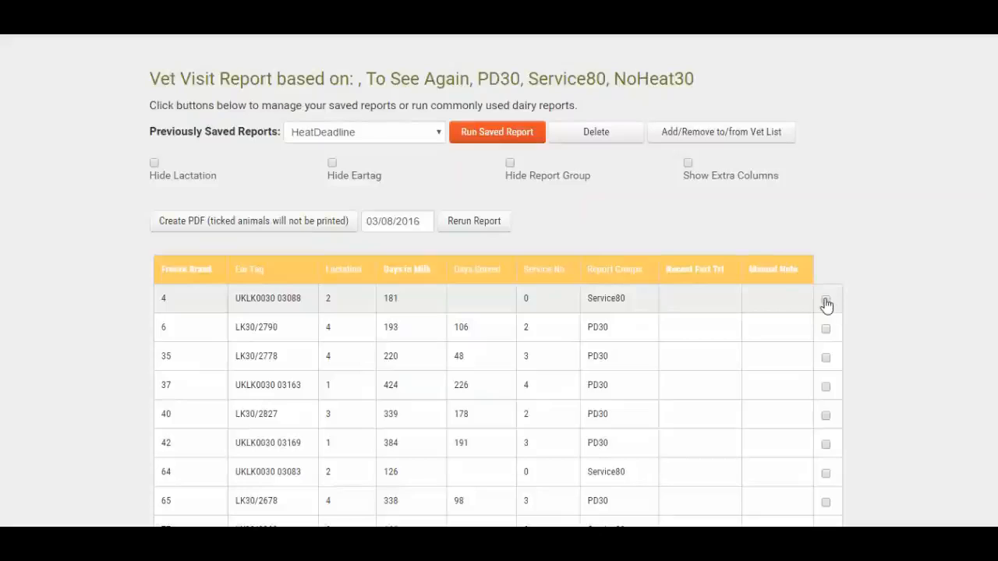
pyautogui.click(827, 357)
pyautogui.scroll(1, 324, 253)
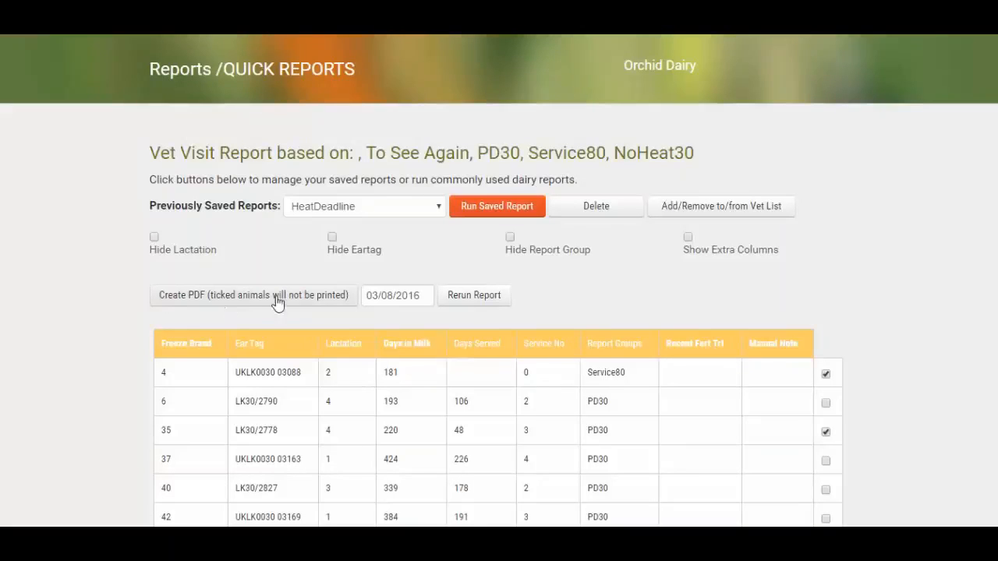
pyautogui.click(826, 433)
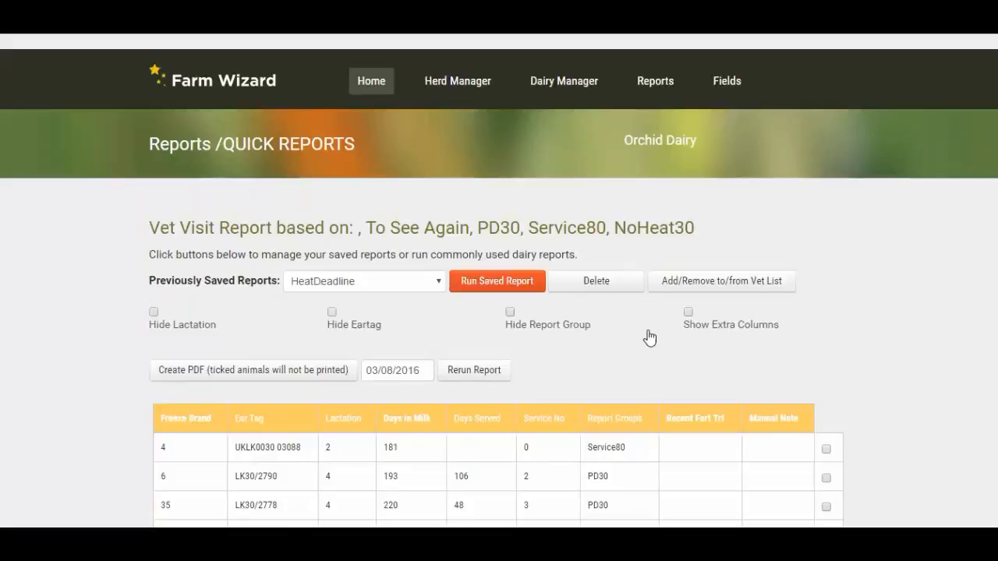
# Step: Set the Vet Visit report date to 09/08/2016, rerun the report and check the recalculated days
pyautogui.scroll(-1, 650, 337)
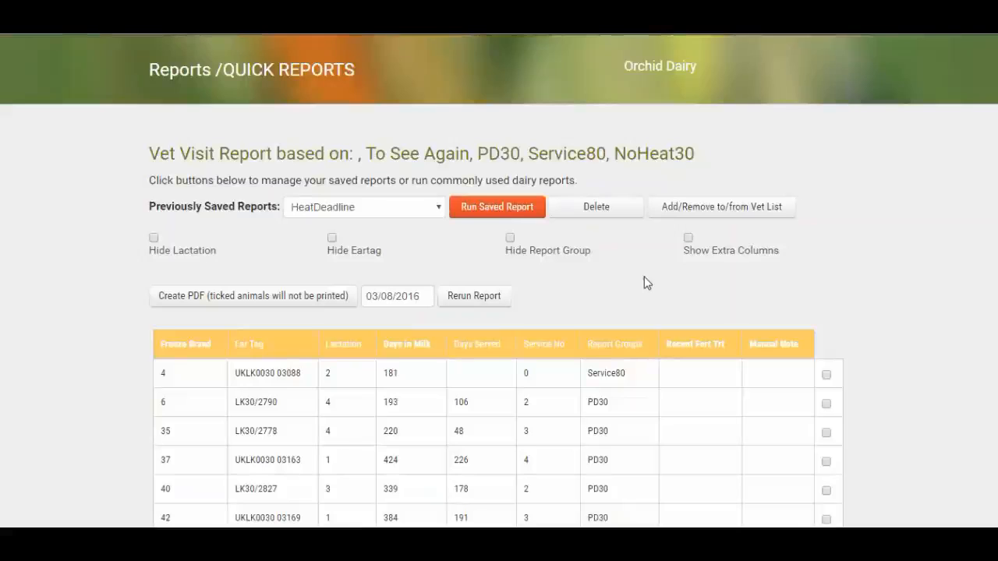
pyautogui.scroll(-1, 646, 282)
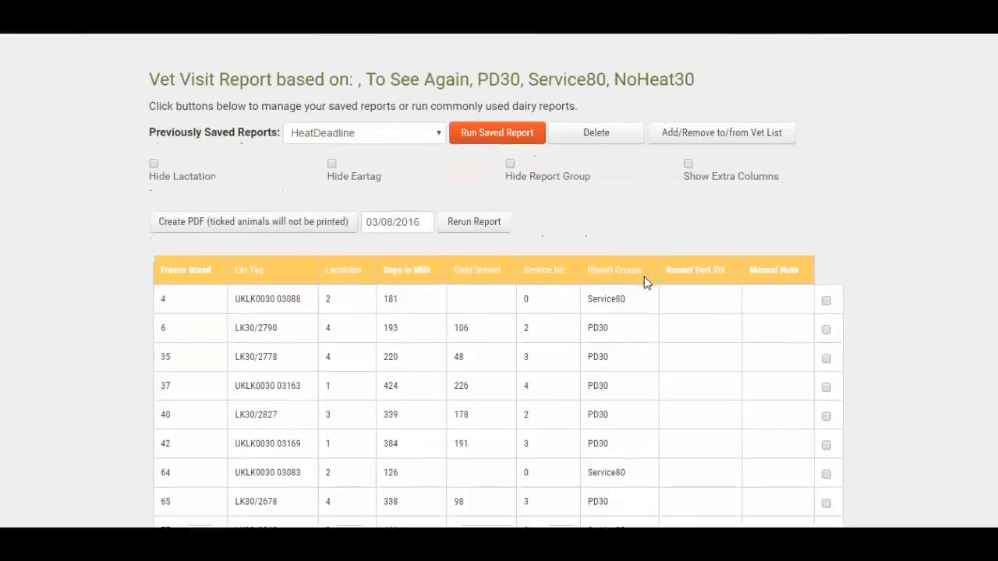
pyautogui.click(389, 221)
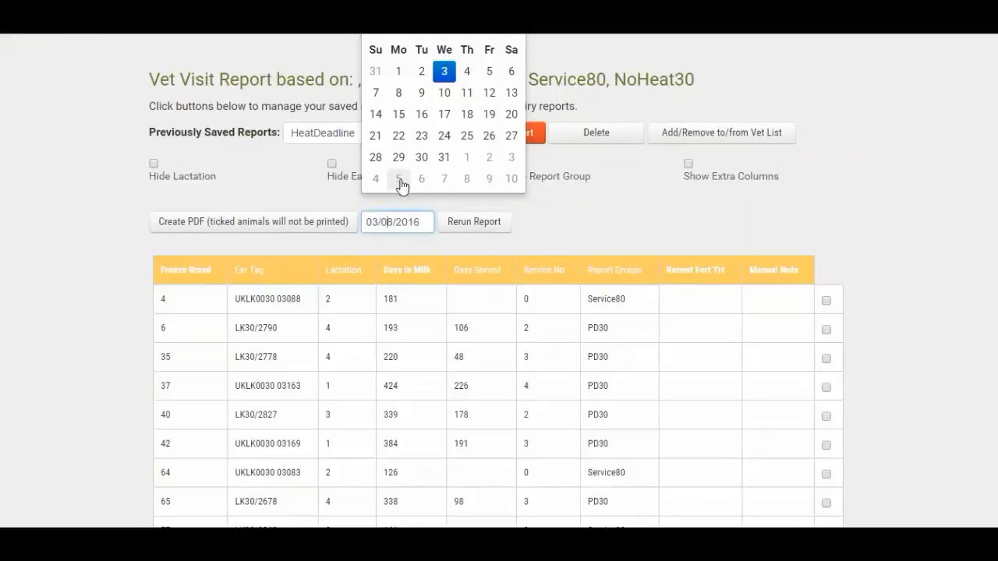
pyautogui.click(421, 93)
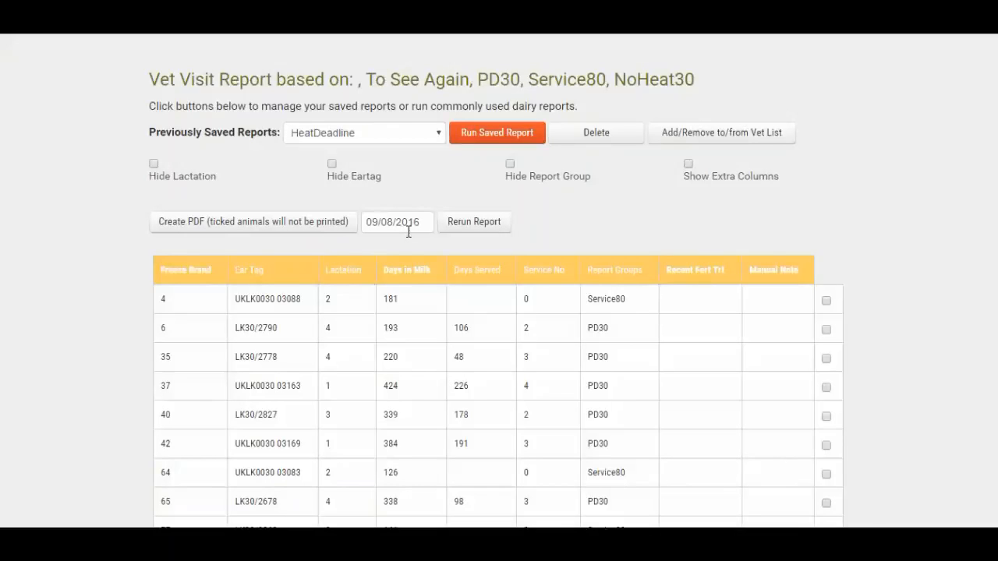
pyautogui.click(456, 223)
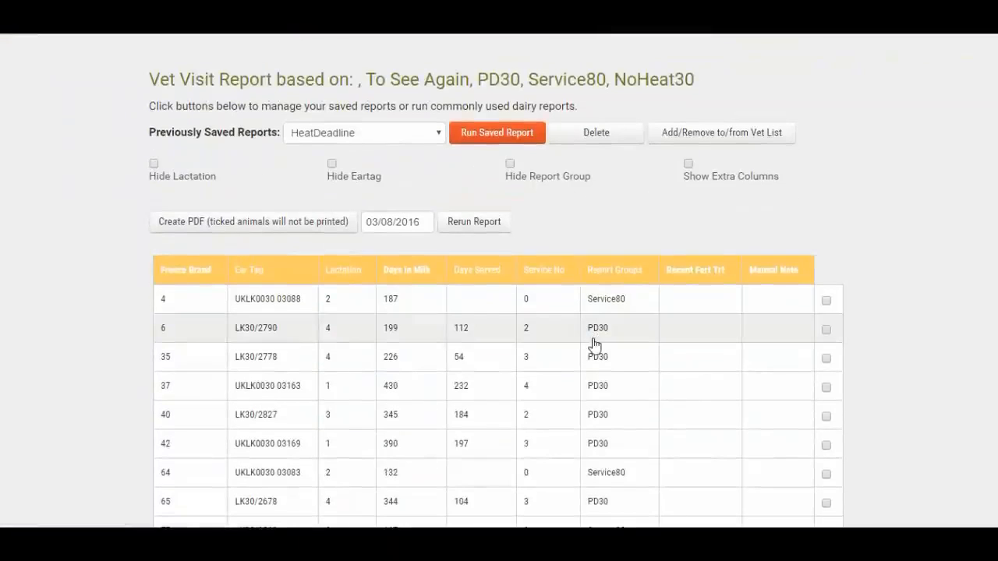
pyautogui.scroll(2, 594, 344)
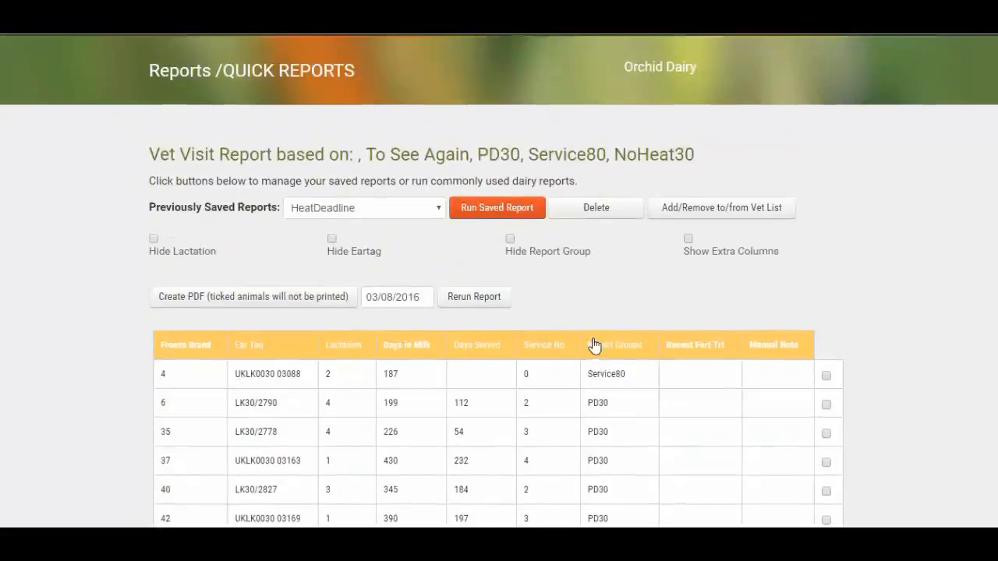
pyautogui.scroll(-1, 592, 338)
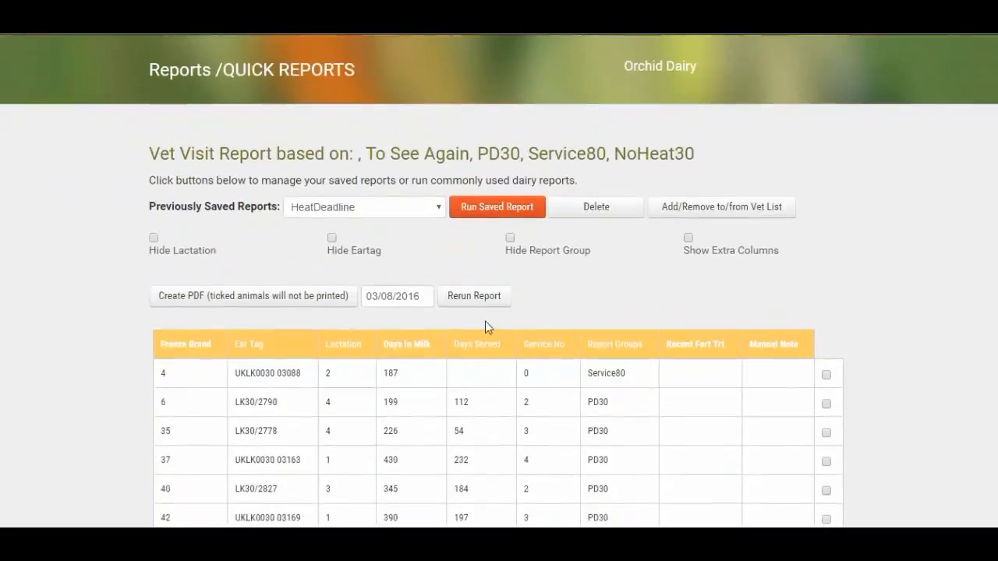
# Step: Create a PDF of the Vet Visit report and show the downloaded VetVisit.pdf in its folder
pyautogui.click(241, 296)
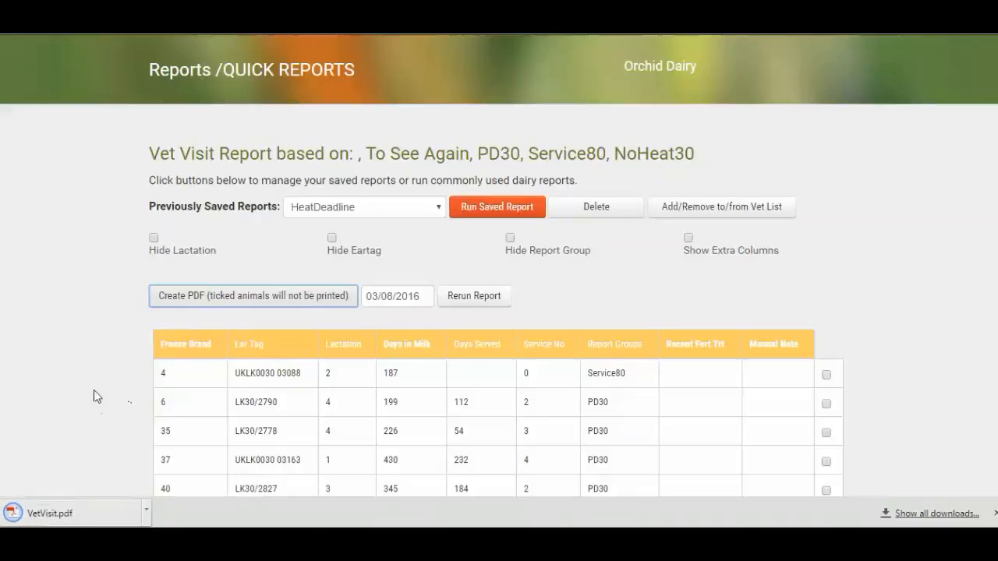
pyautogui.moveTo(76, 521); pyautogui.dragTo(81, 518)
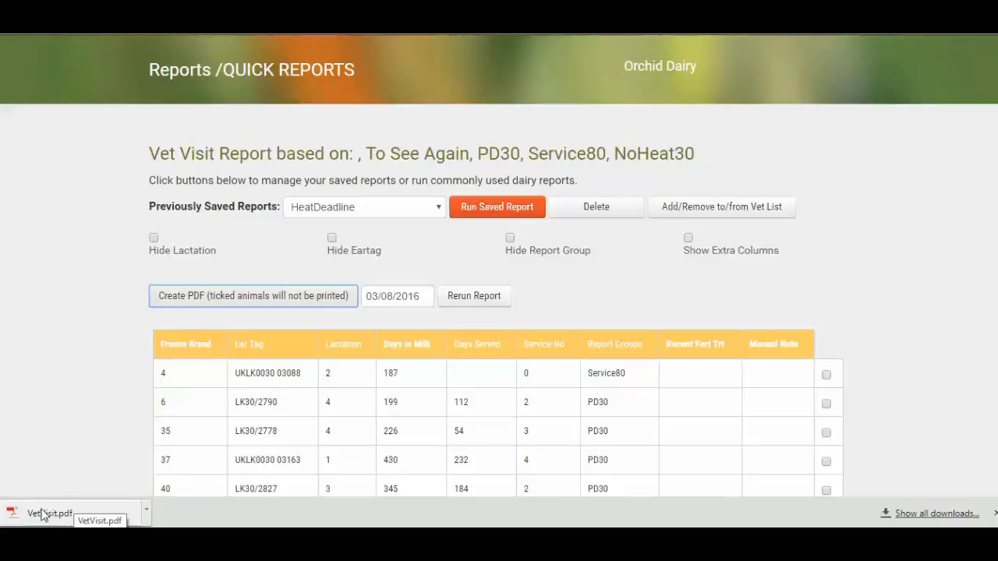
pyautogui.rightClick(80, 511)
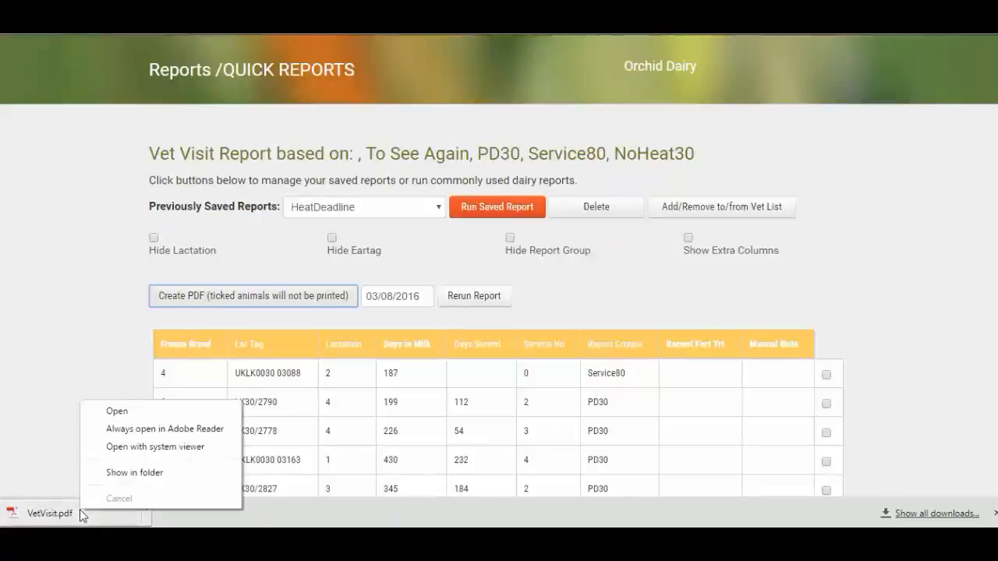
pyautogui.click(139, 473)
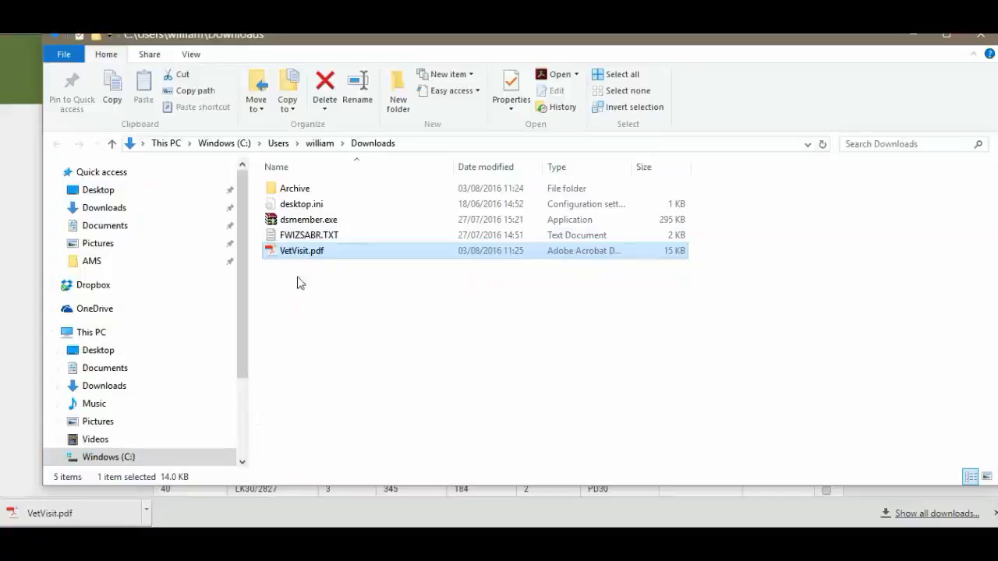